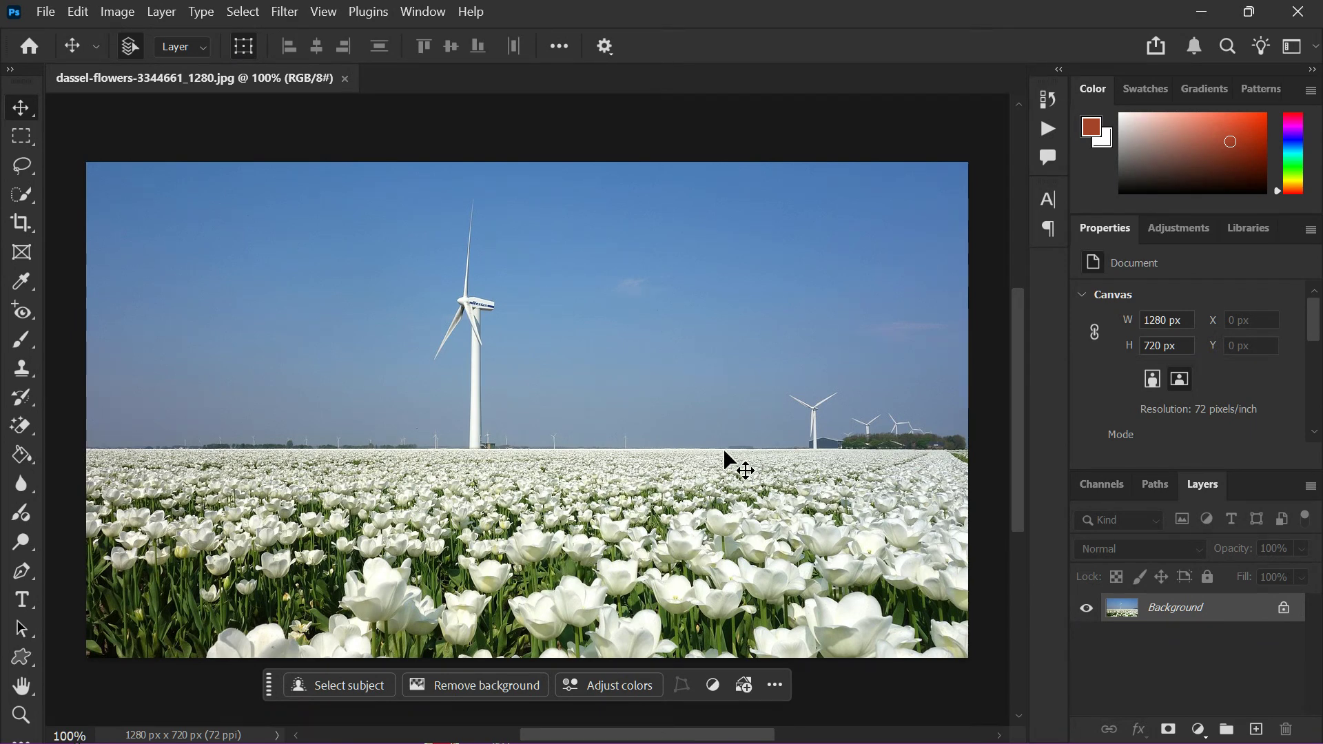
{"action": "scroll", "coordinate": [504, 486], "scroll_direction": "up", "scroll_amount": 1}
{"action": "scroll", "coordinate": [504, 486], "scroll_direction": "down", "scroll_amount": 2}
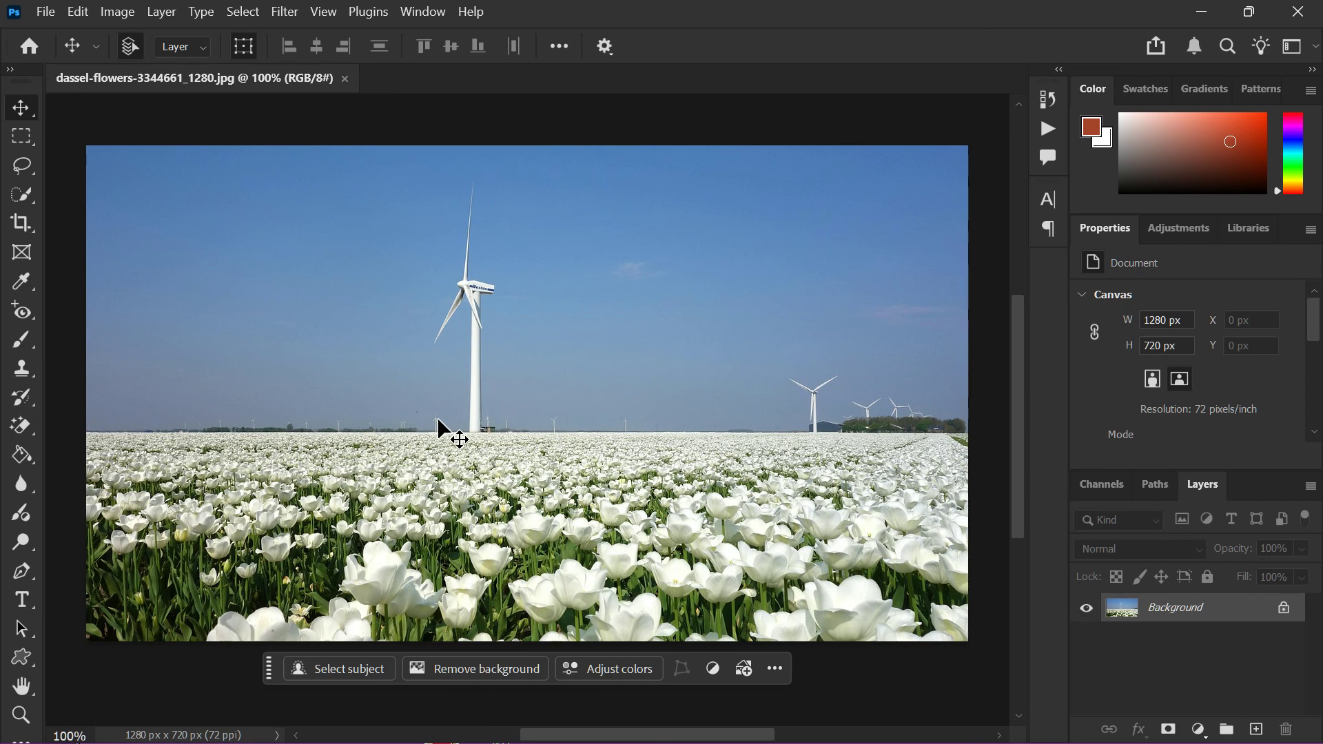
{"action": "left_click", "coordinate": [45, 12]}
{"action": "left_click", "coordinate": [47, 12]}
{"action": "left_click", "coordinate": [286, 13]}
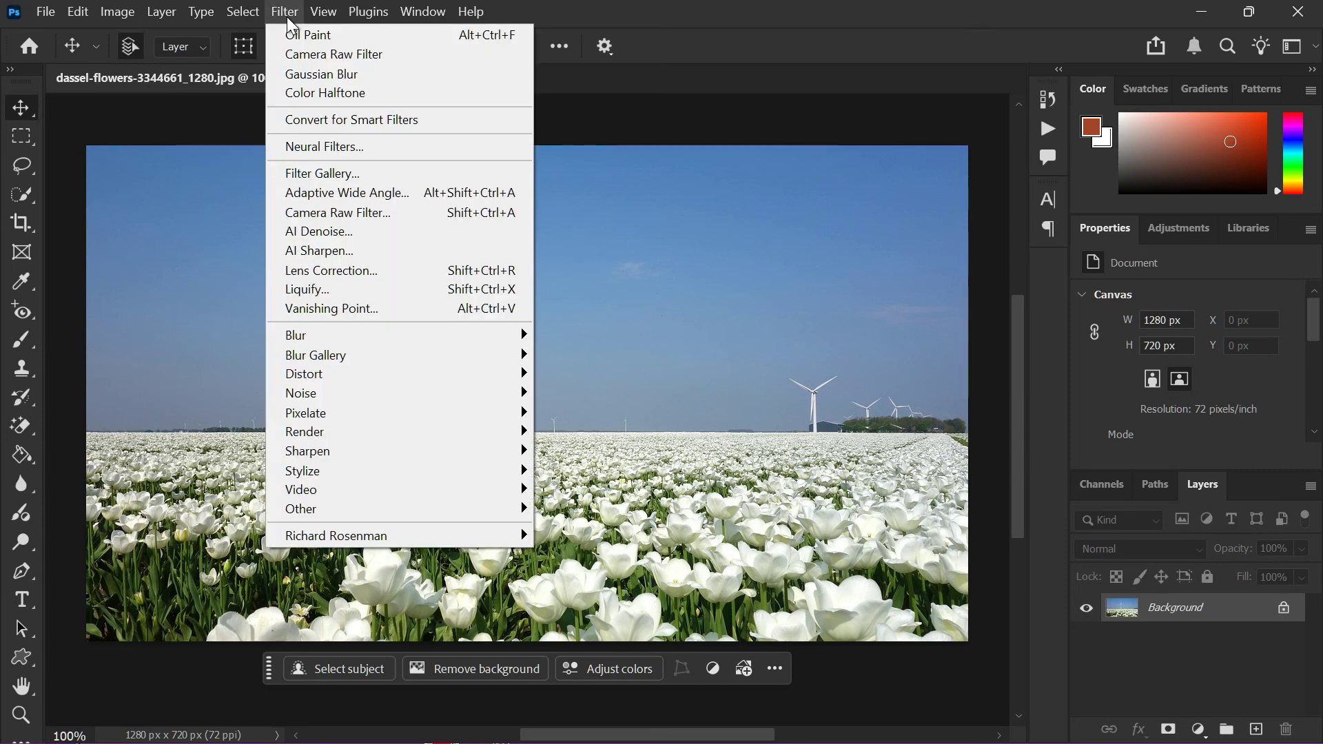
{"action": "left_click", "coordinate": [289, 19]}
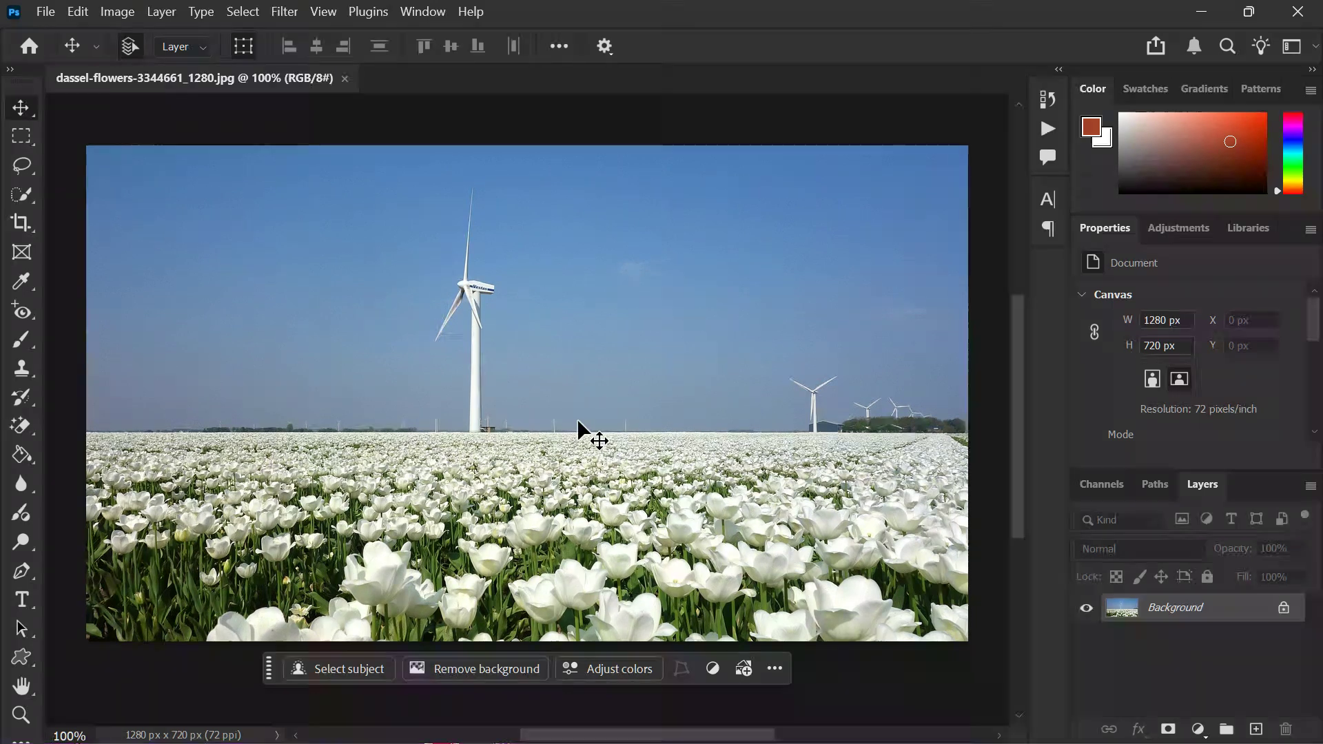
Convert the locked Background layer of the tulip field photo to a smart object.
{"action": "left_click", "coordinate": [1285, 609]}
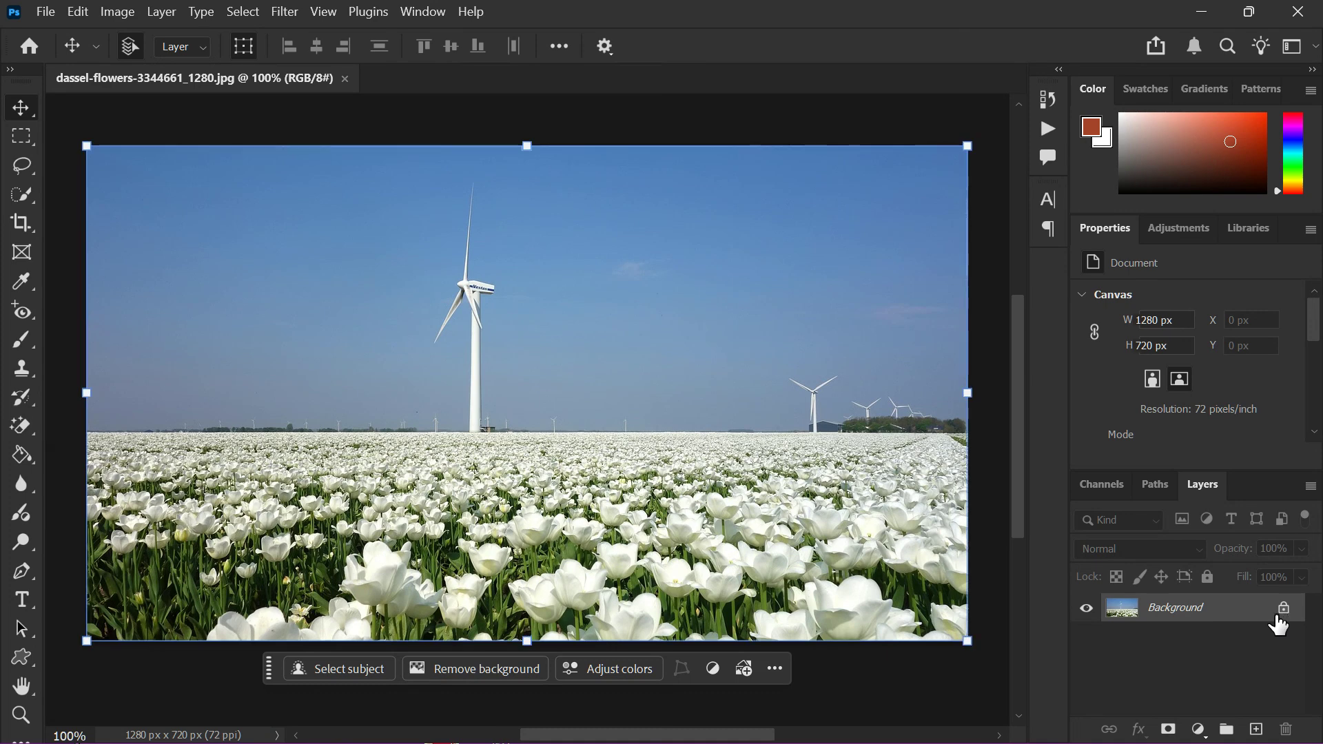
{"action": "right_click", "coordinate": [1276, 616]}
{"action": "left_click", "coordinate": [1165, 513]}
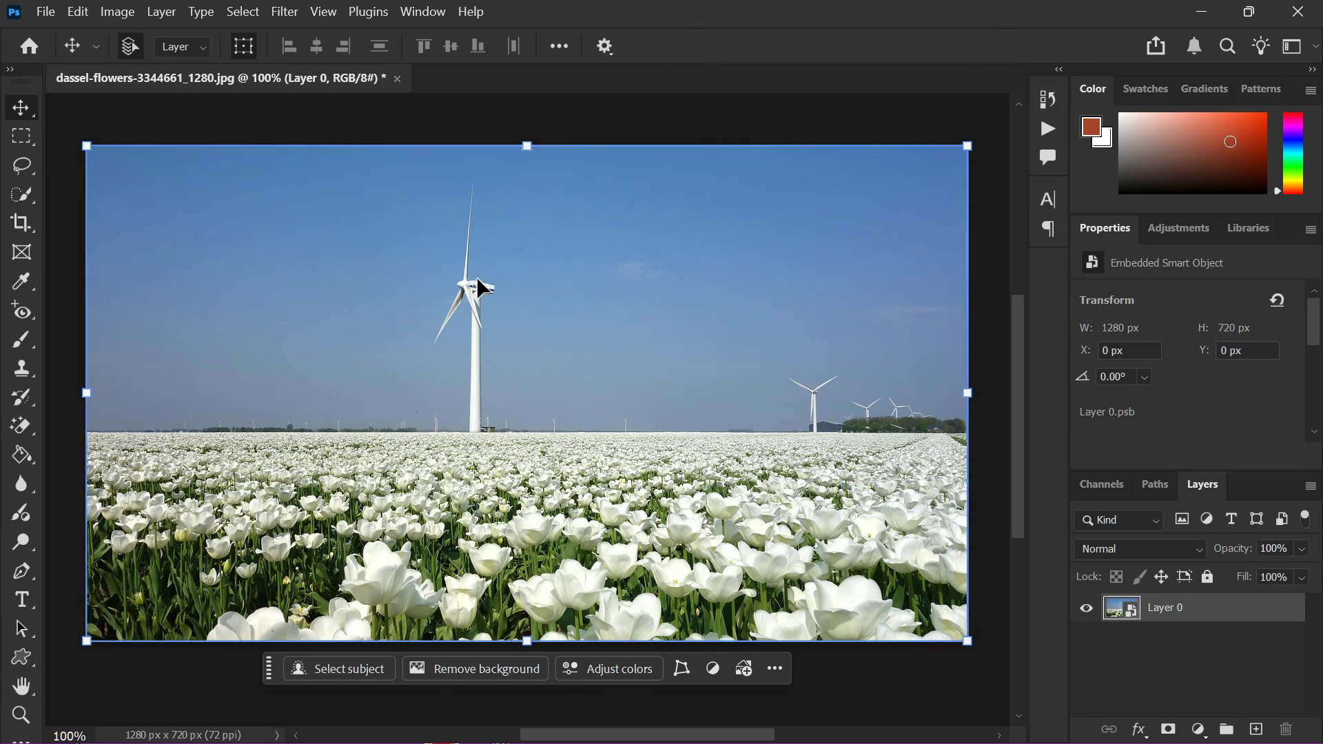
Convert the image to Grayscale mode, rasterizing the smart object and discarding the color information.
{"action": "left_click", "coordinate": [118, 13]}
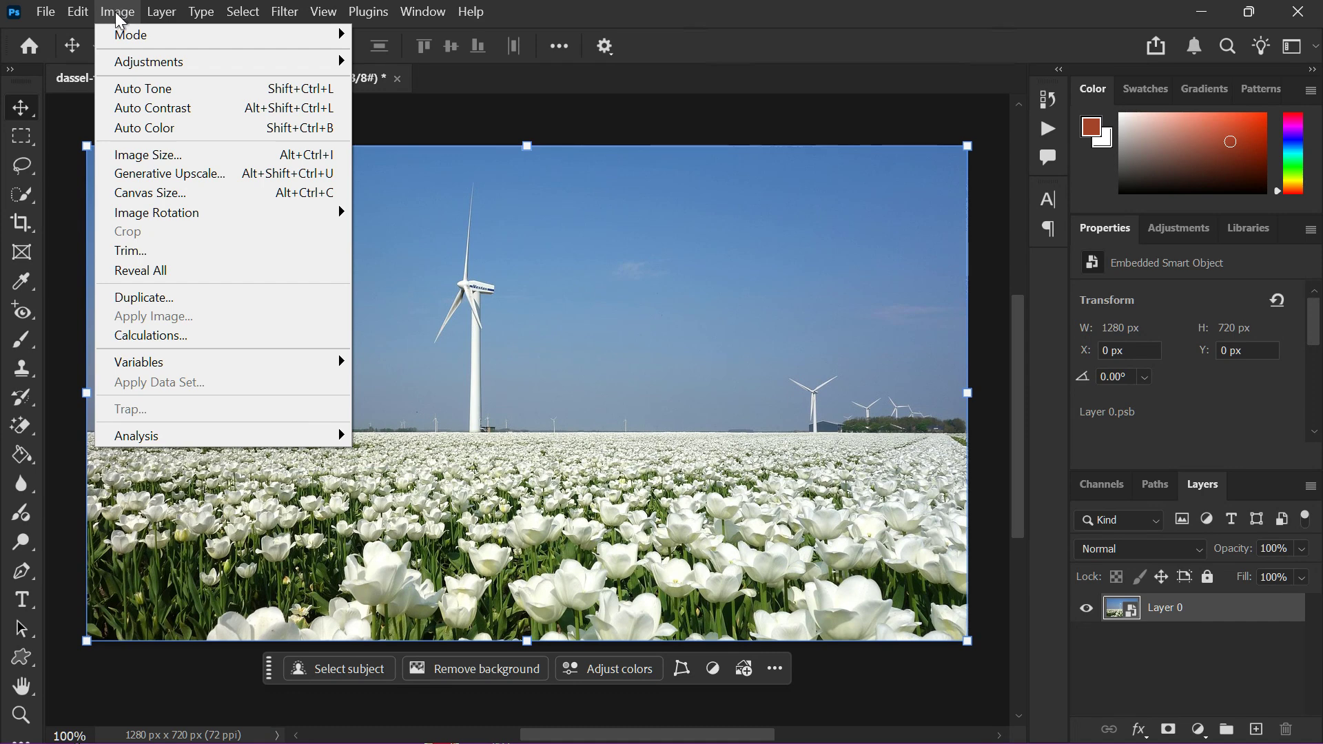
{"action": "mouse_move", "coordinate": [128, 36]}
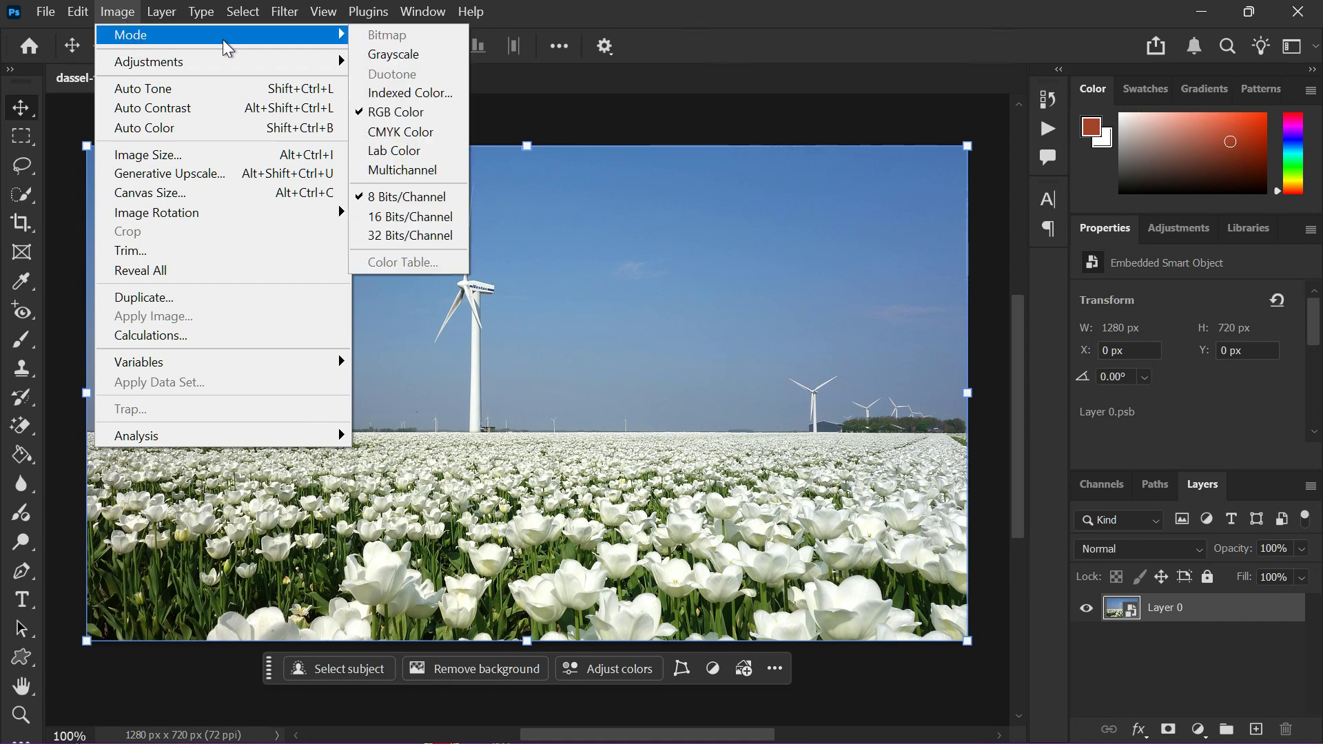
{"action": "left_click", "coordinate": [394, 54]}
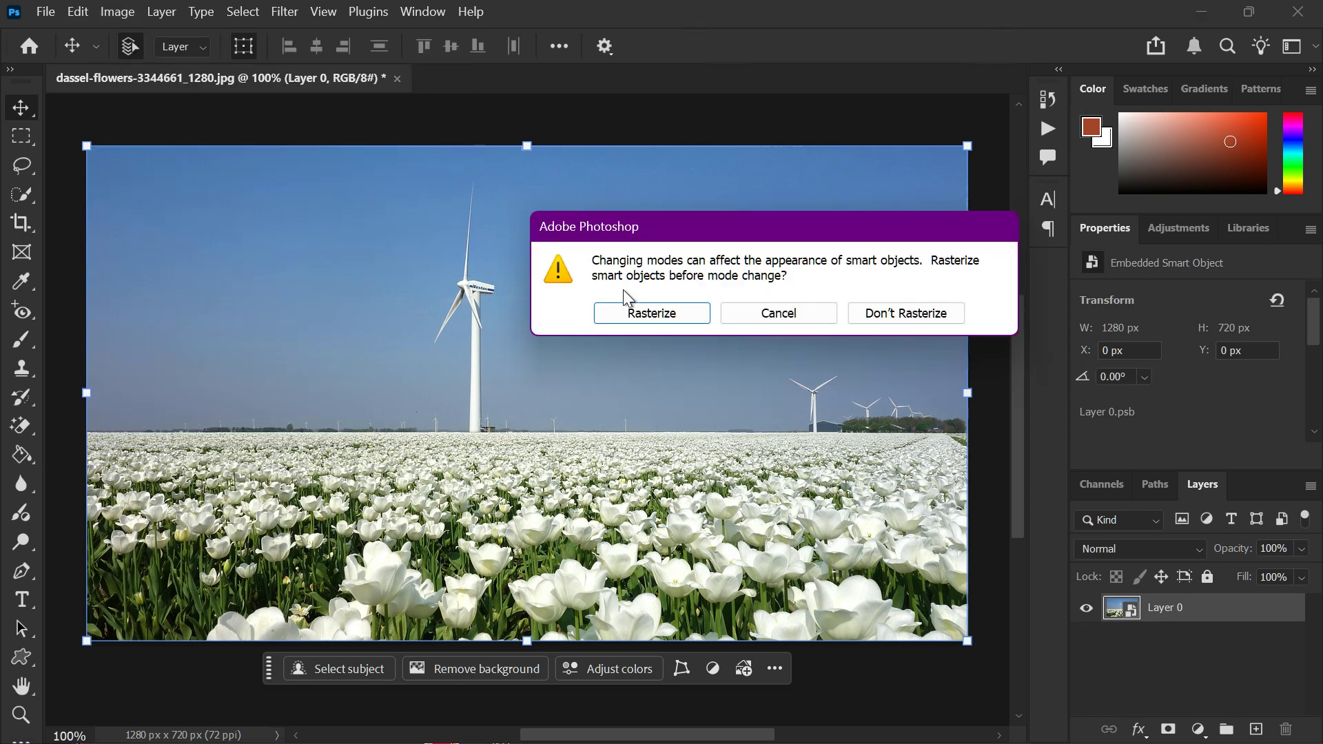
{"action": "left_click", "coordinate": [629, 316]}
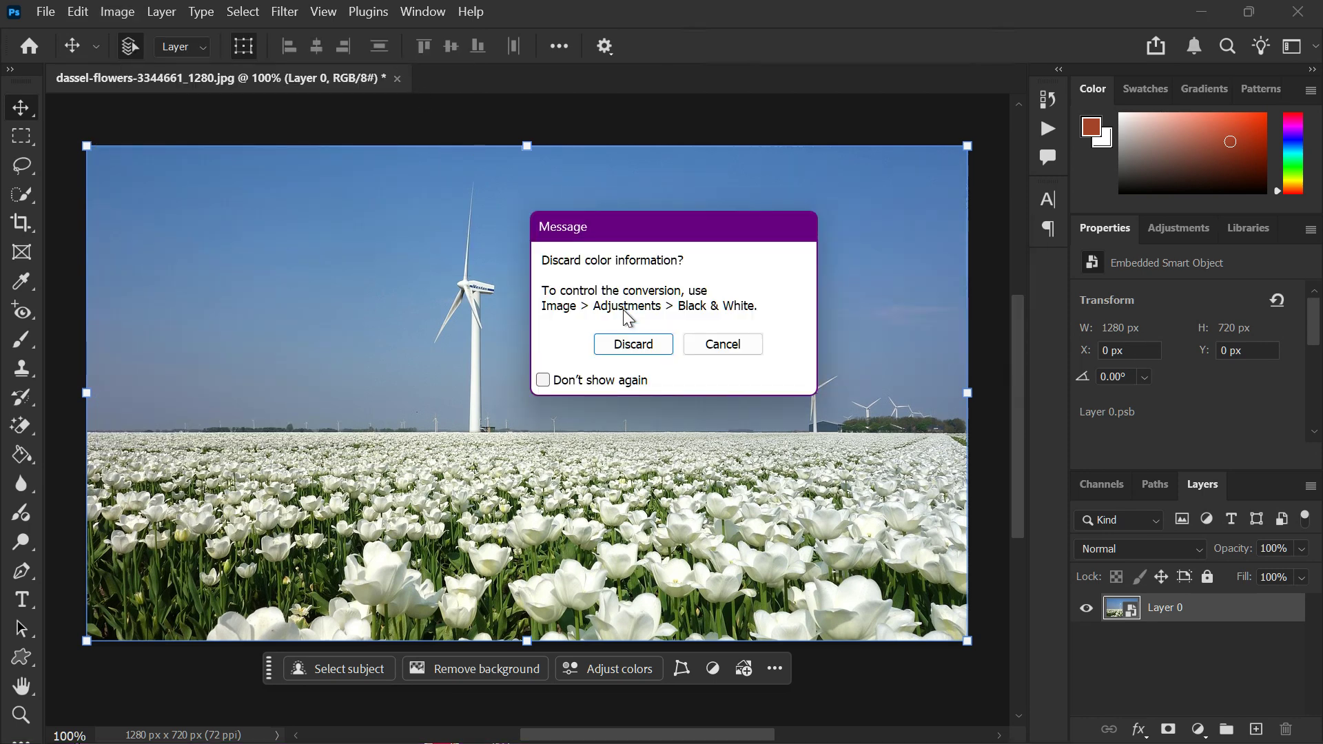
{"action": "left_click", "coordinate": [622, 341]}
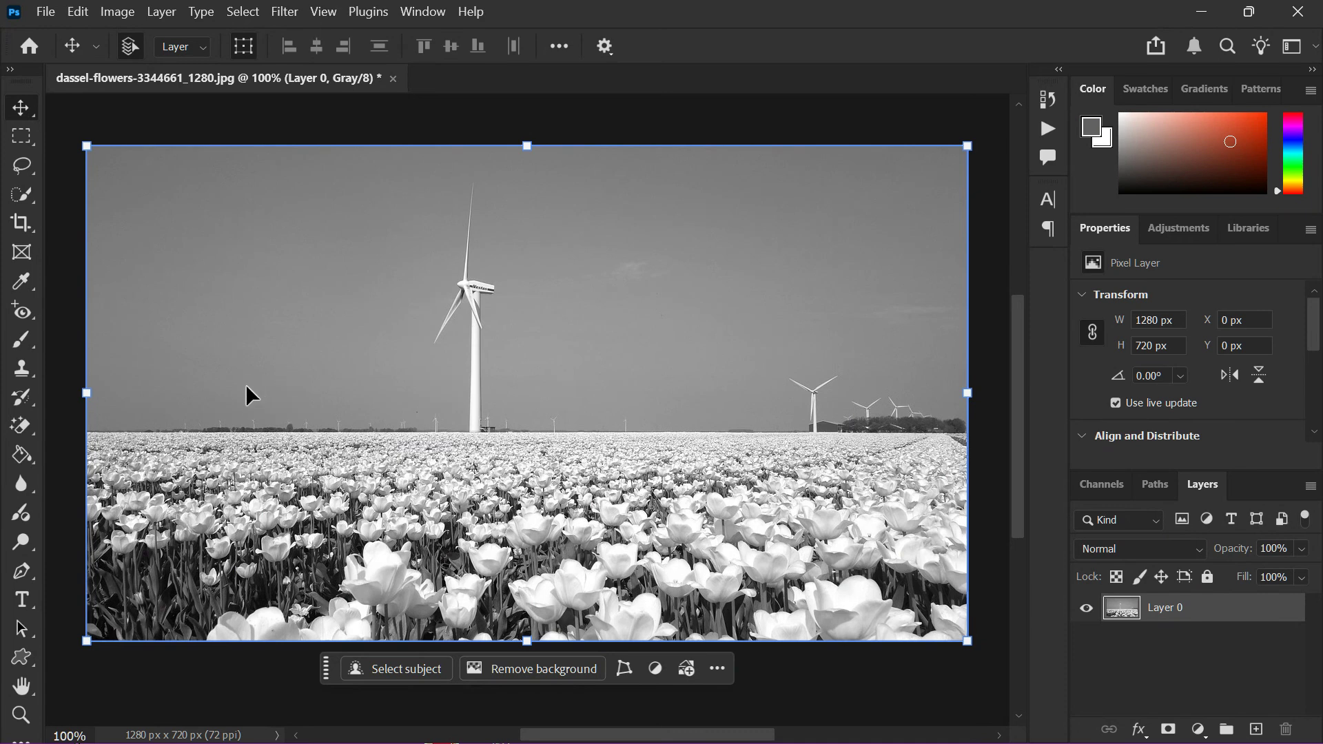
Start converting the image to Bitmap mode with flattened layers, 72 pixels/inch output and the Halftone Screen method.
{"action": "left_click", "coordinate": [114, 11]}
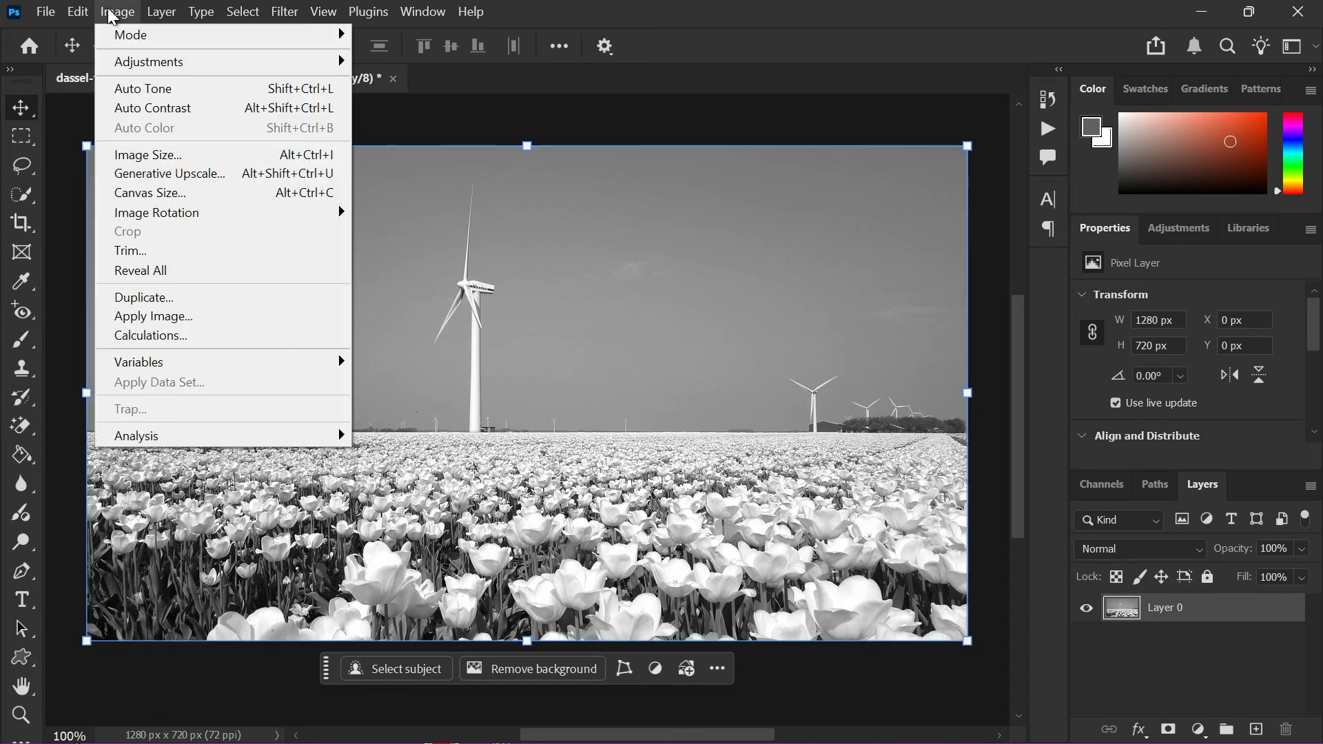
{"action": "mouse_move", "coordinate": [261, 41]}
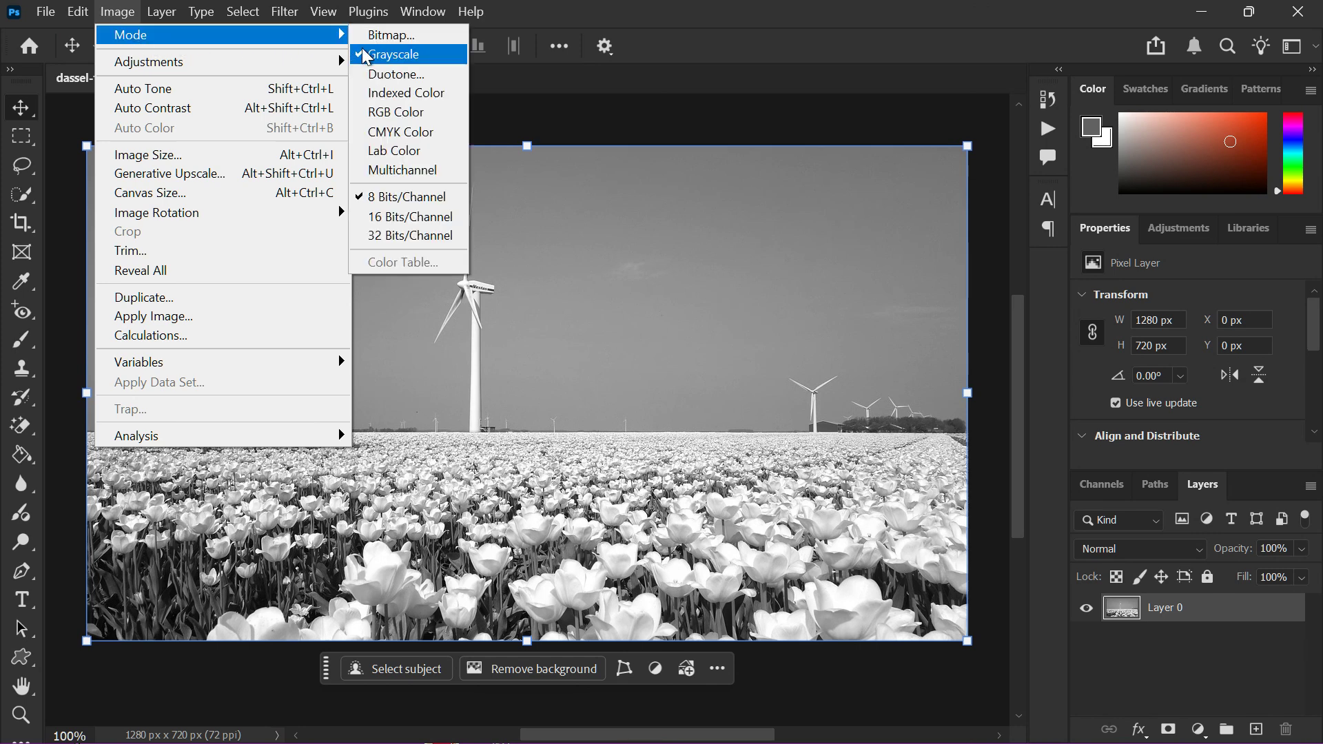
{"action": "left_click", "coordinate": [390, 34]}
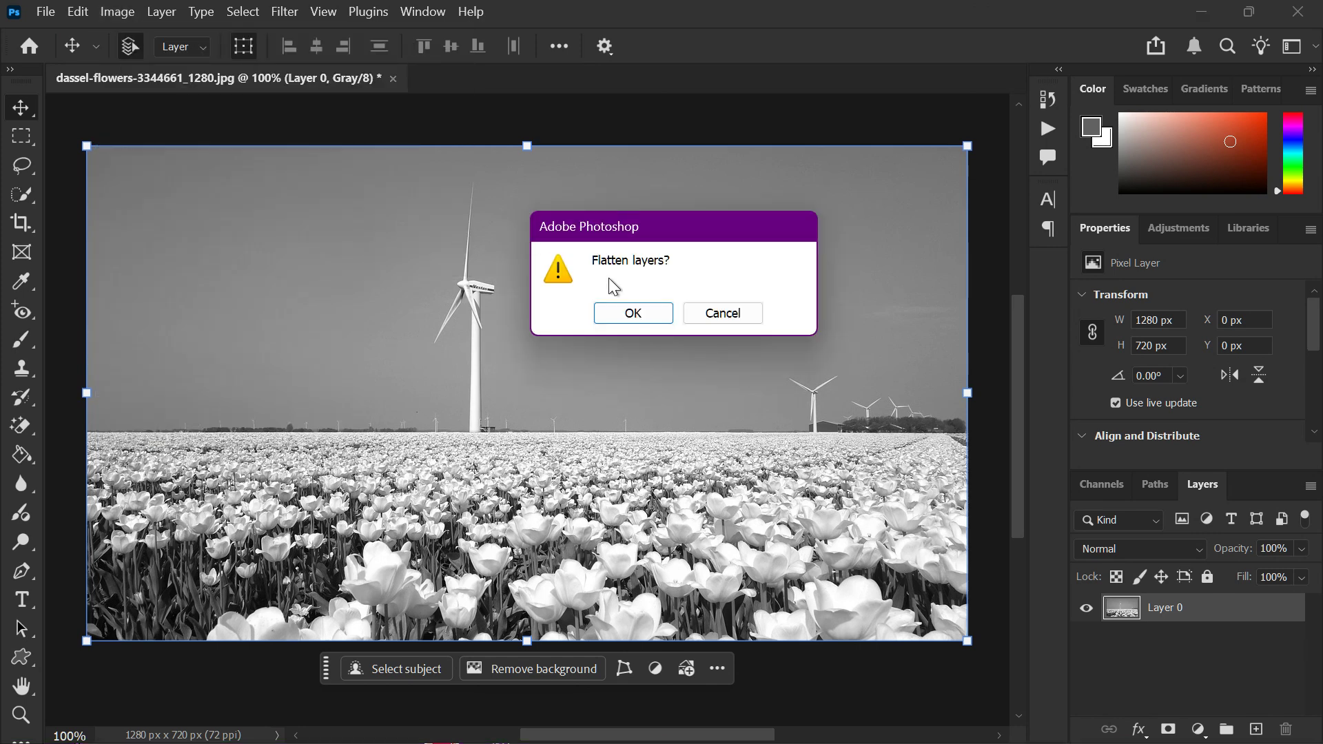
{"action": "left_click", "coordinate": [627, 315]}
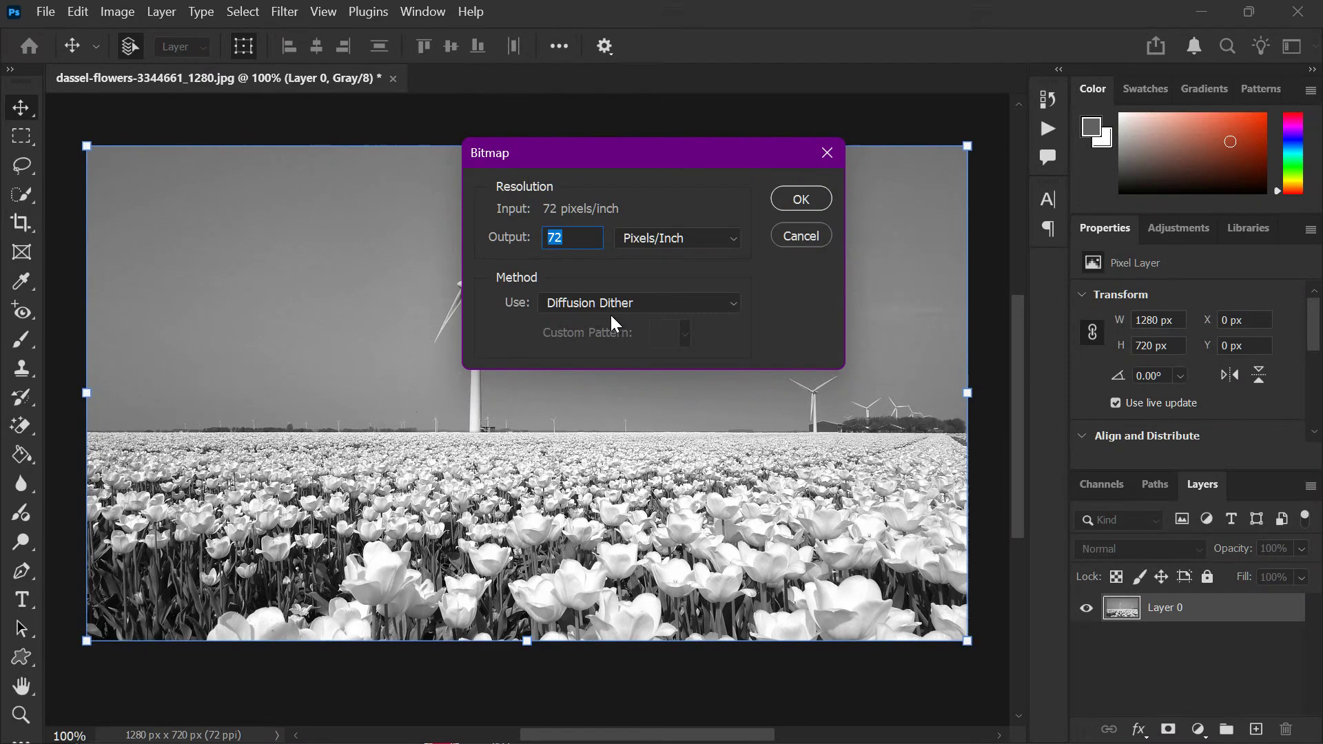
{"action": "left_click_drag", "start_coordinate": [587, 158], "coordinate": [656, 211]}
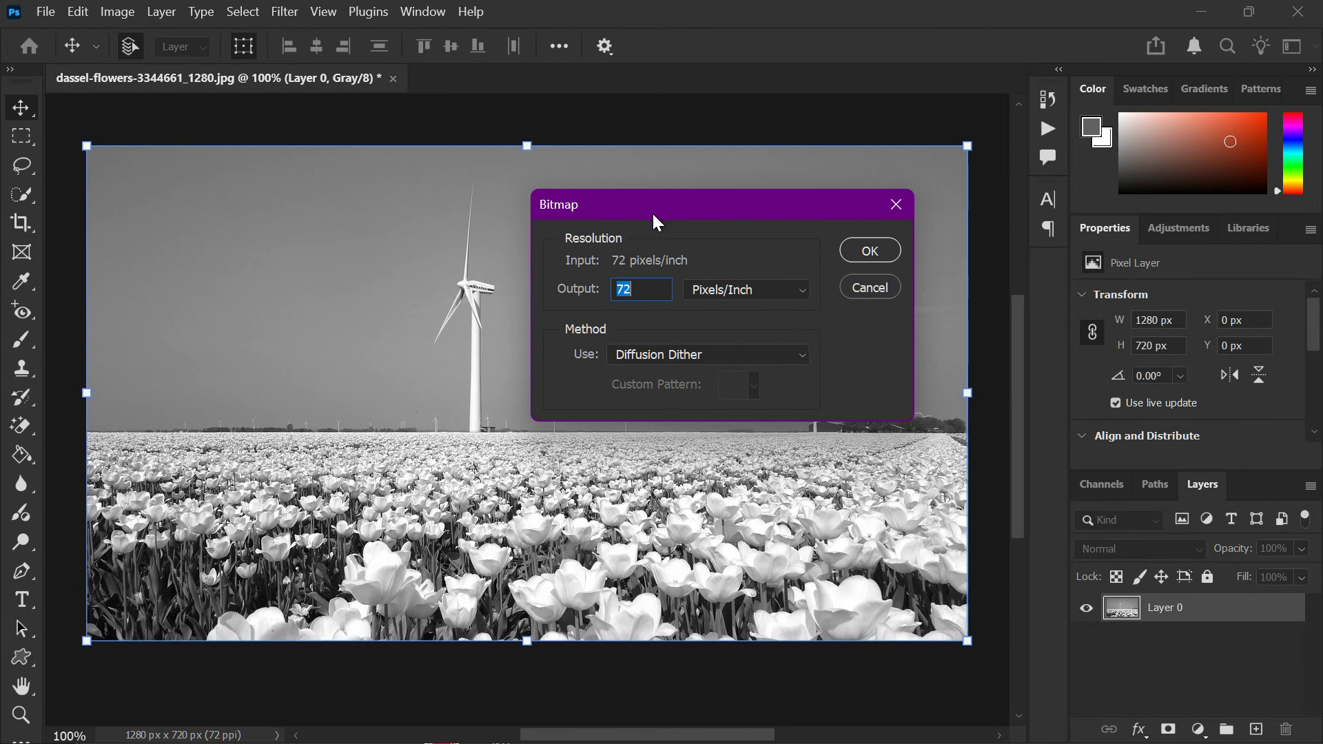
{"action": "left_click", "coordinate": [652, 358]}
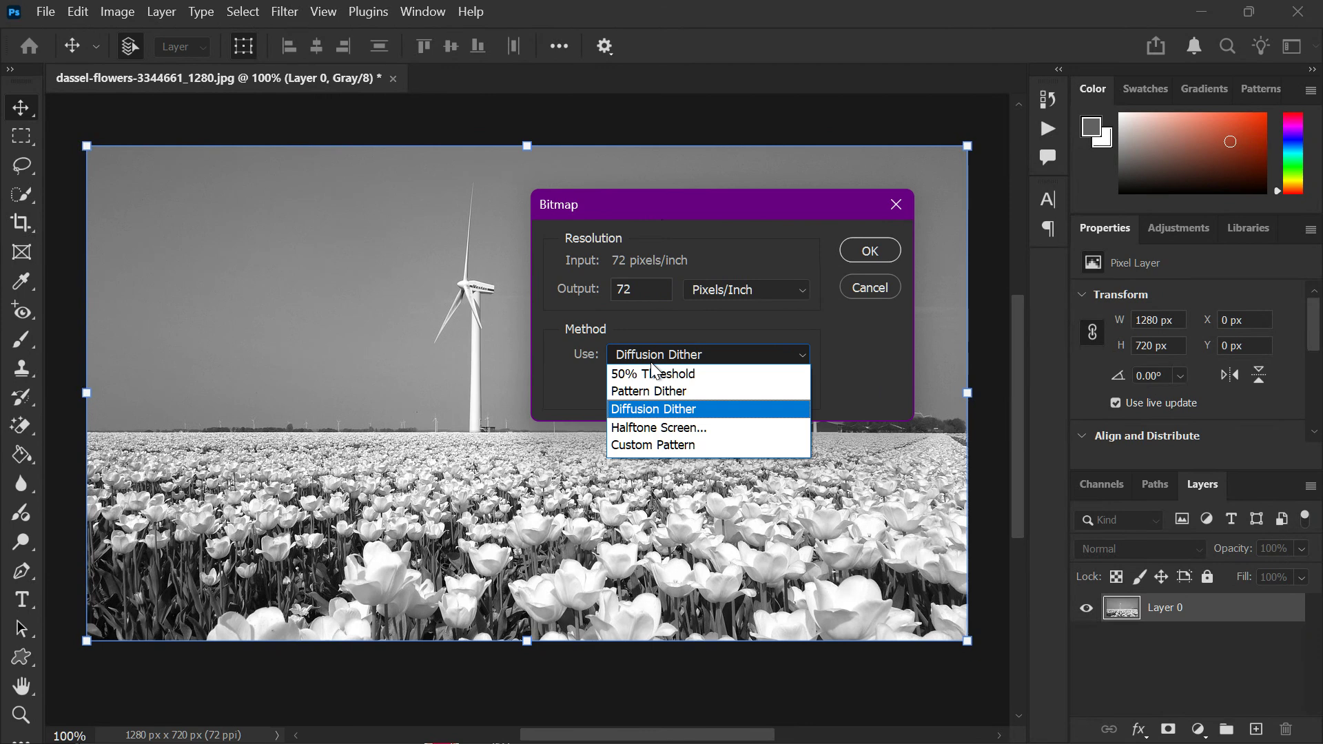
{"action": "left_click", "coordinate": [660, 428]}
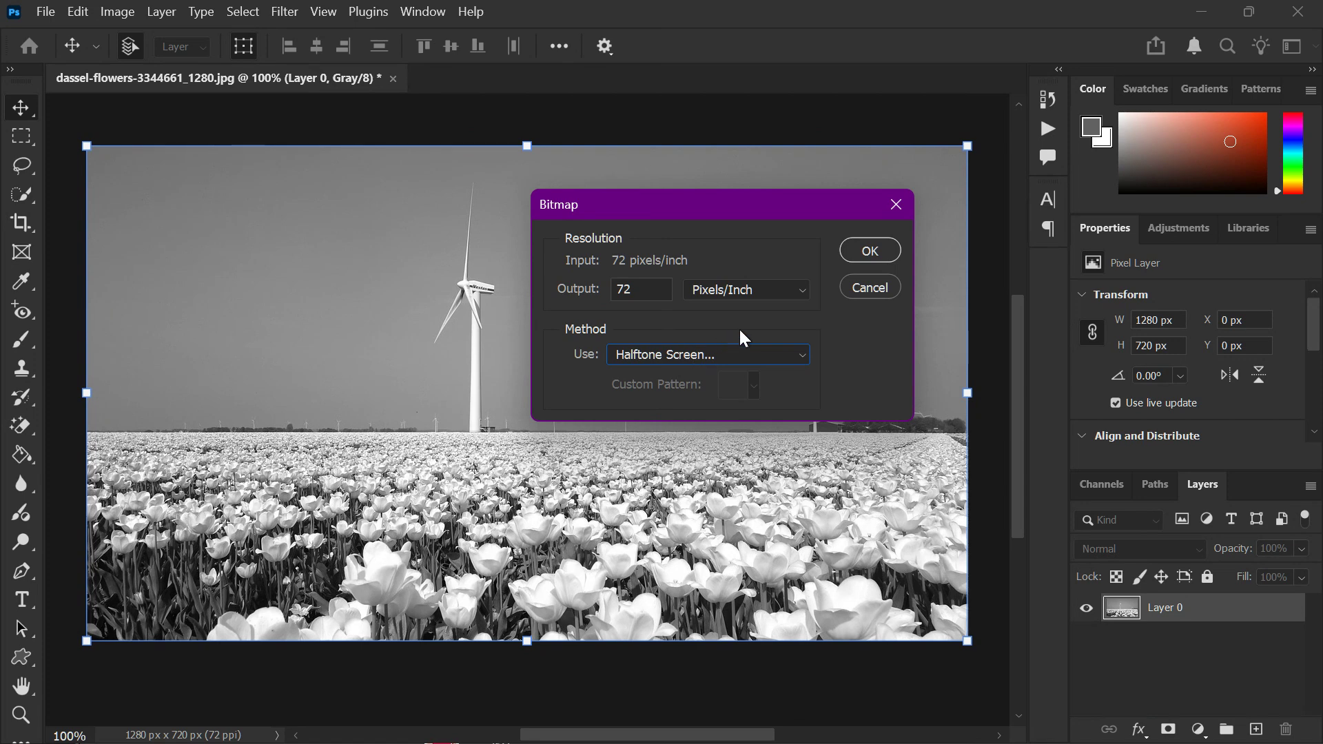
{"action": "left_click", "coordinate": [867, 252]}
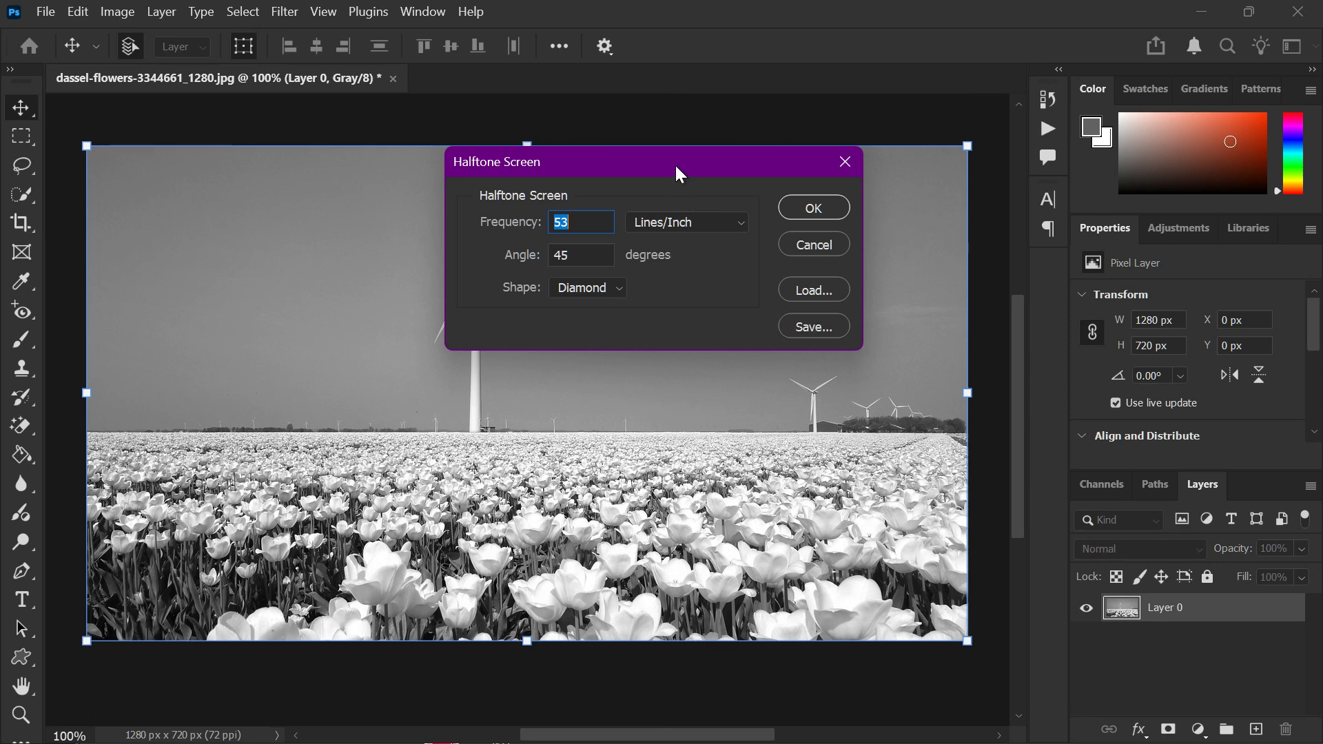
Apply the halftone screen with a frequency of 30 lines/inch, a 45-degree angle and the Round shape.
{"action": "left_click_drag", "start_coordinate": [677, 168], "coordinate": [679, 240]}
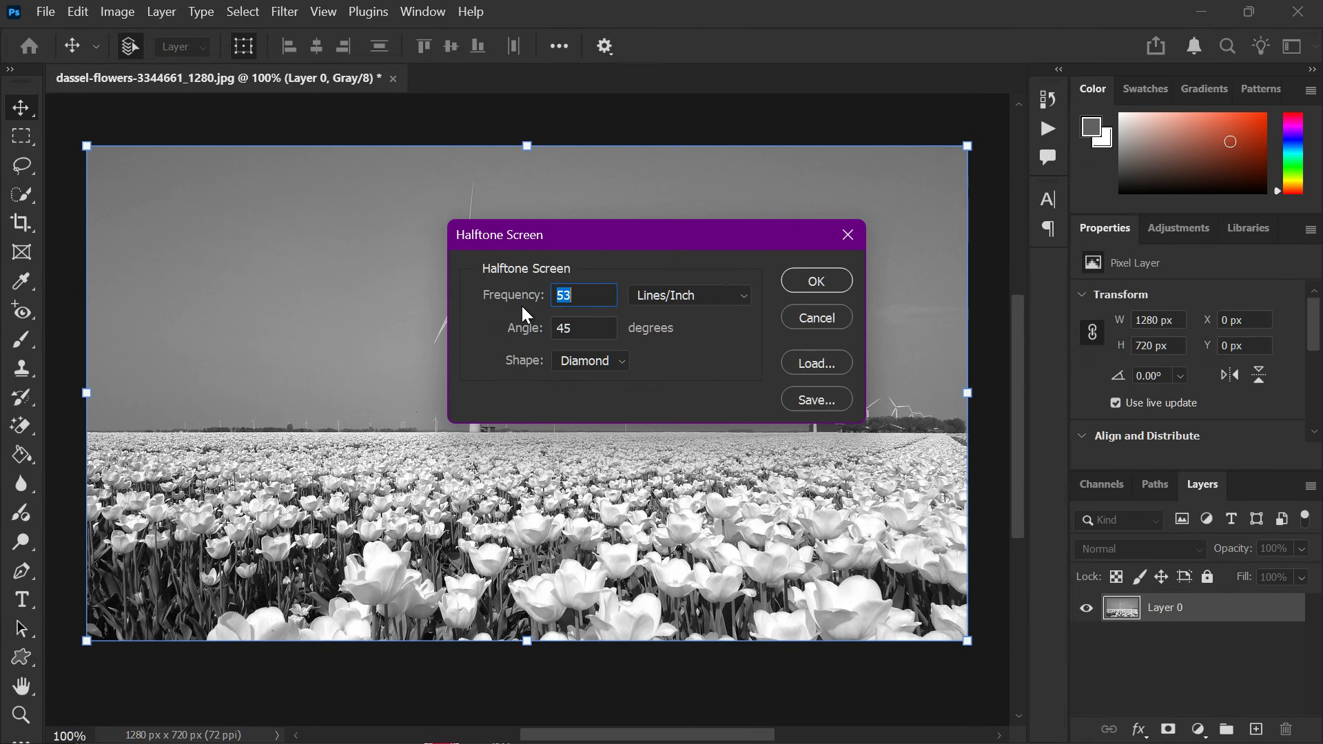
{"action": "type", "text": "45"}
{"action": "key", "text": "BackSpace"}
{"action": "key", "text": "BackSpace"}
{"action": "type", "text": "30"}
{"action": "left_click", "coordinate": [506, 310]}
{"action": "left_click", "coordinate": [587, 296]}
{"action": "left_click", "coordinate": [588, 365]}
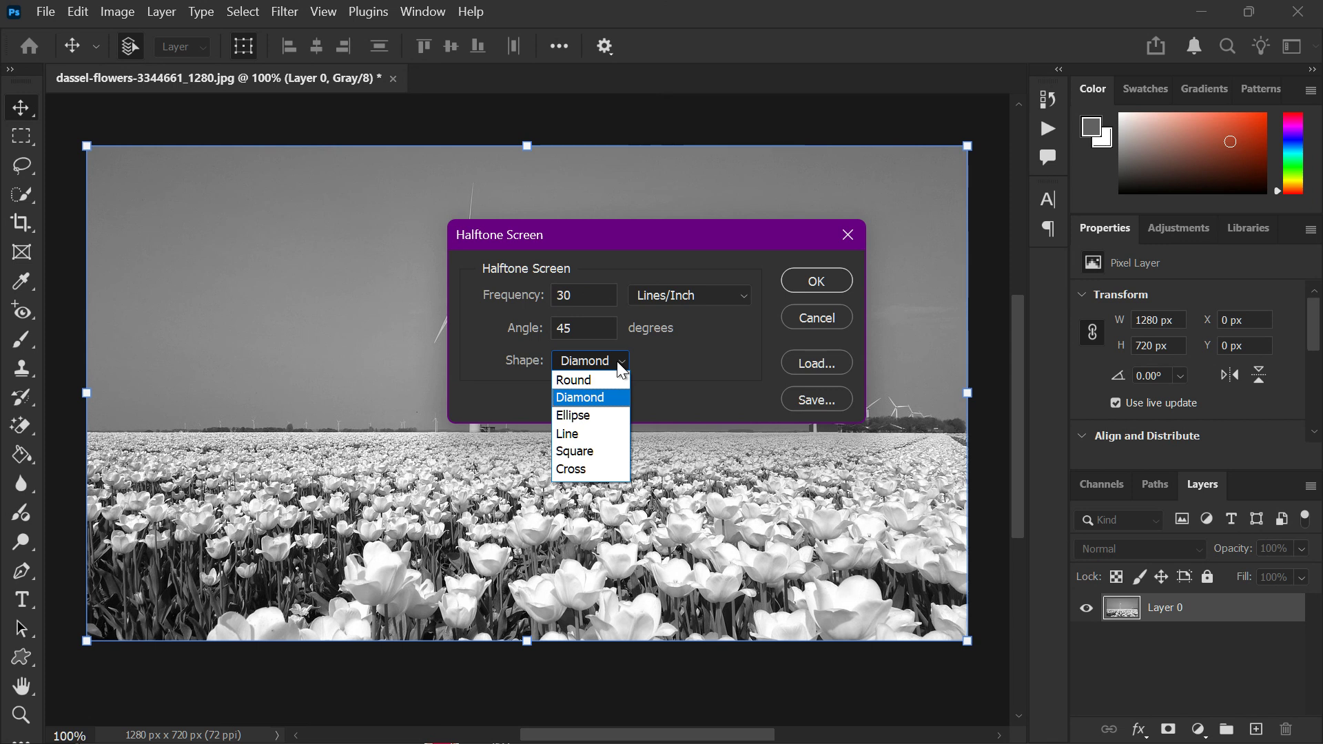
{"action": "left_click", "coordinate": [601, 380]}
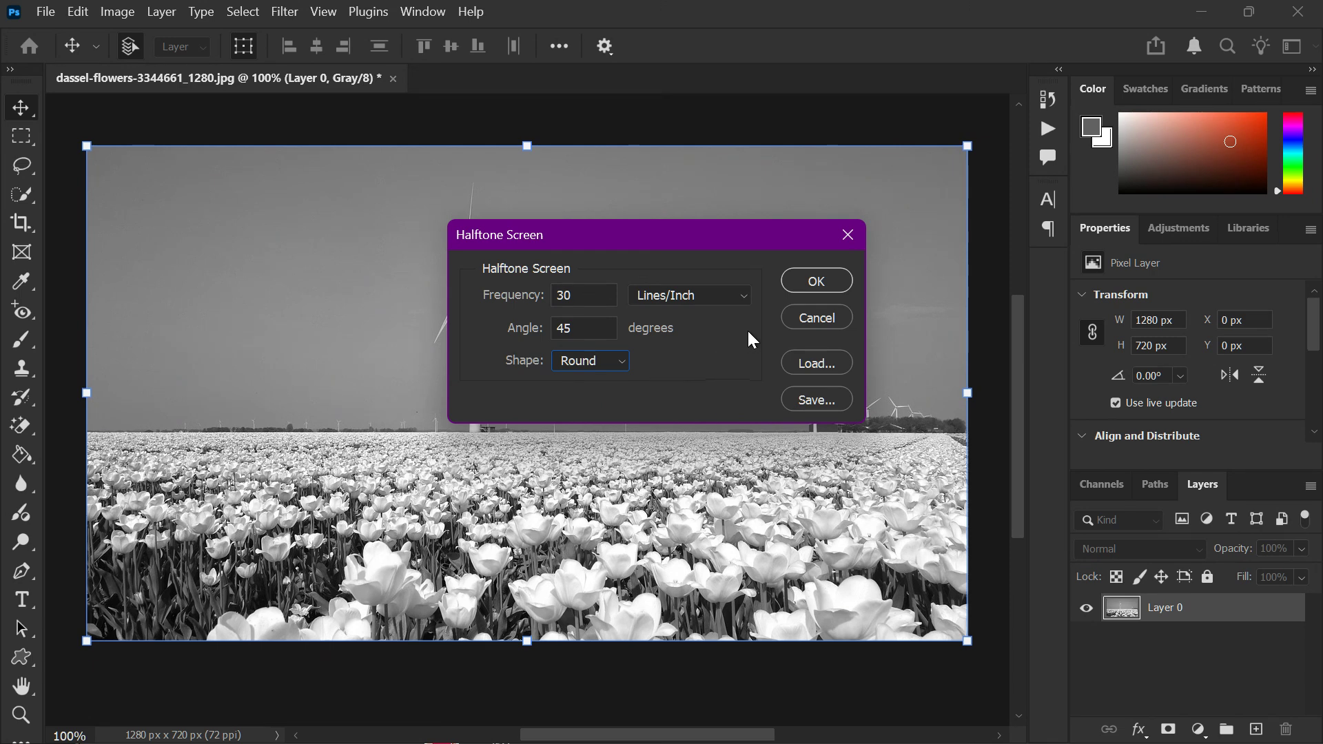
{"action": "left_click", "coordinate": [795, 273]}
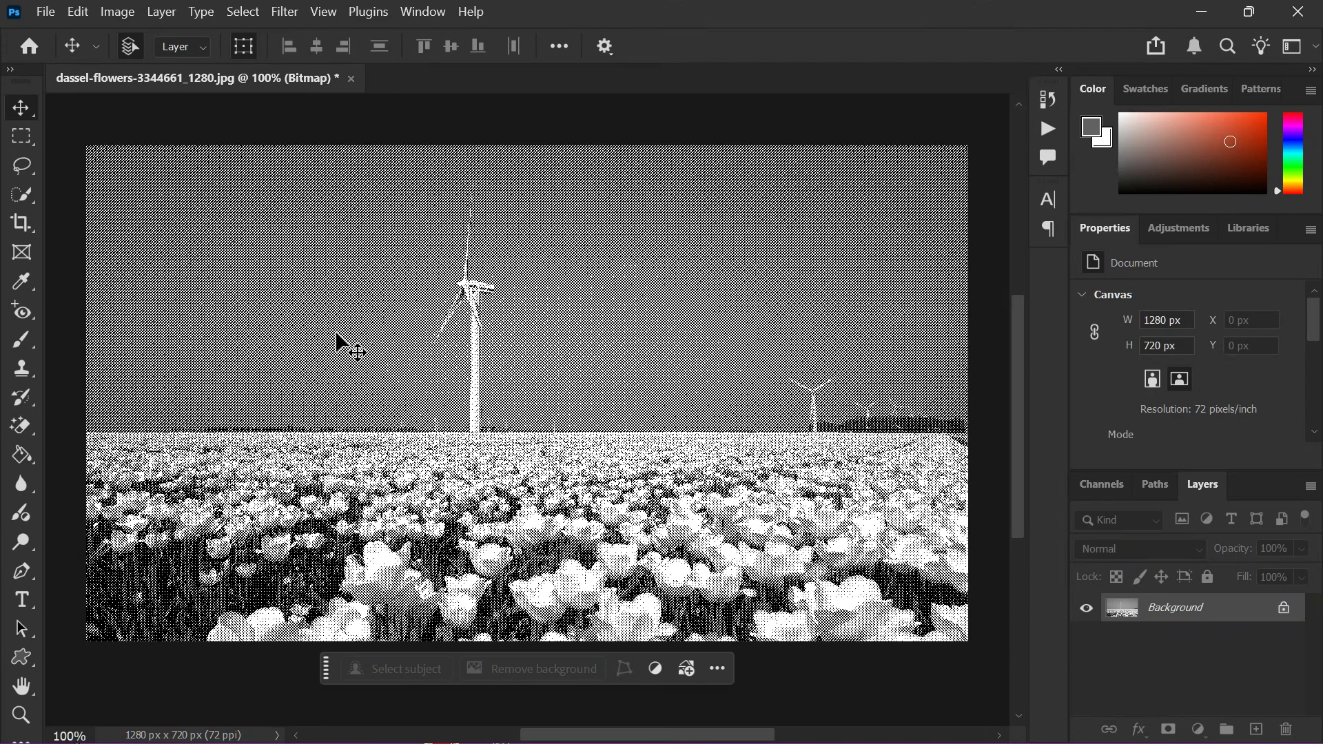
Examine the halftone dot pattern around the large windmill up close and across the whole image.
{"action": "scroll", "coordinate": [244, 482], "scroll_direction": "up", "scroll_amount": 3}
{"action": "scroll", "coordinate": [437, 269], "scroll_direction": "up", "scroll_amount": 4}
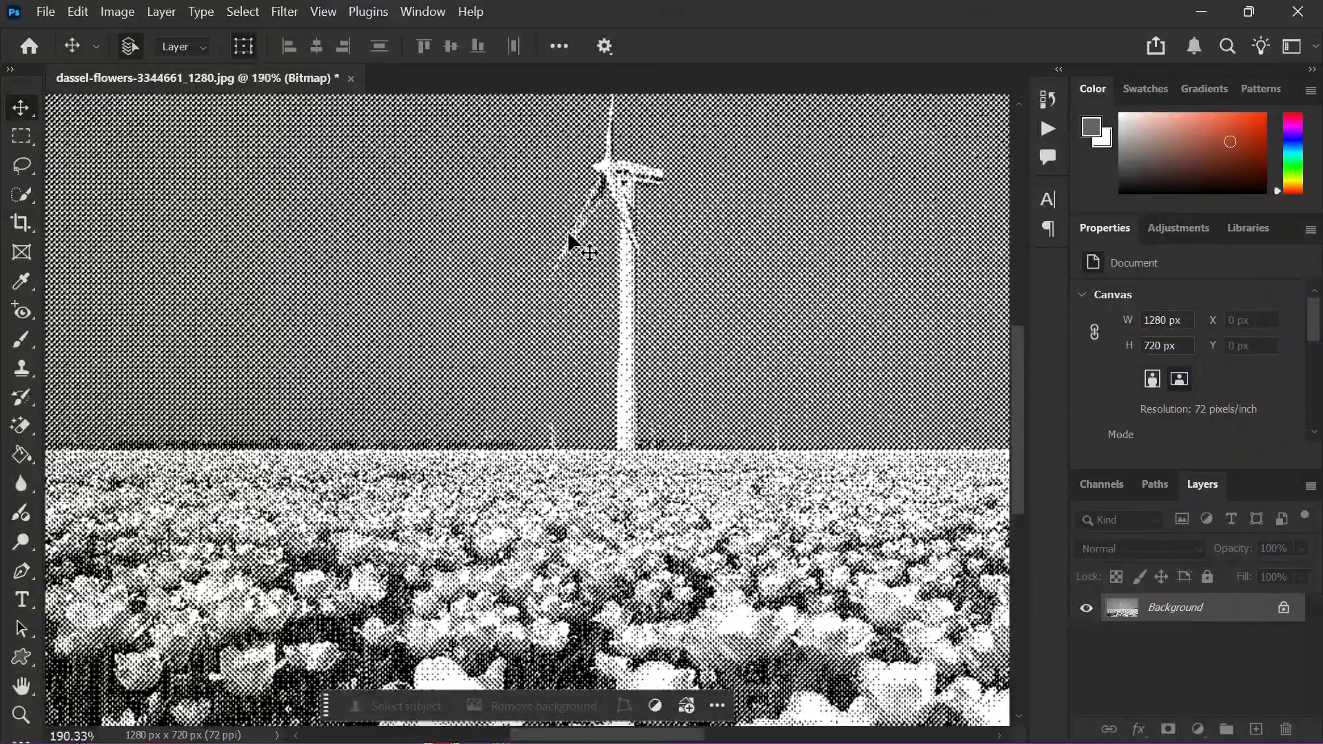
{"action": "scroll", "coordinate": [437, 302], "scroll_direction": "up", "scroll_amount": 2}
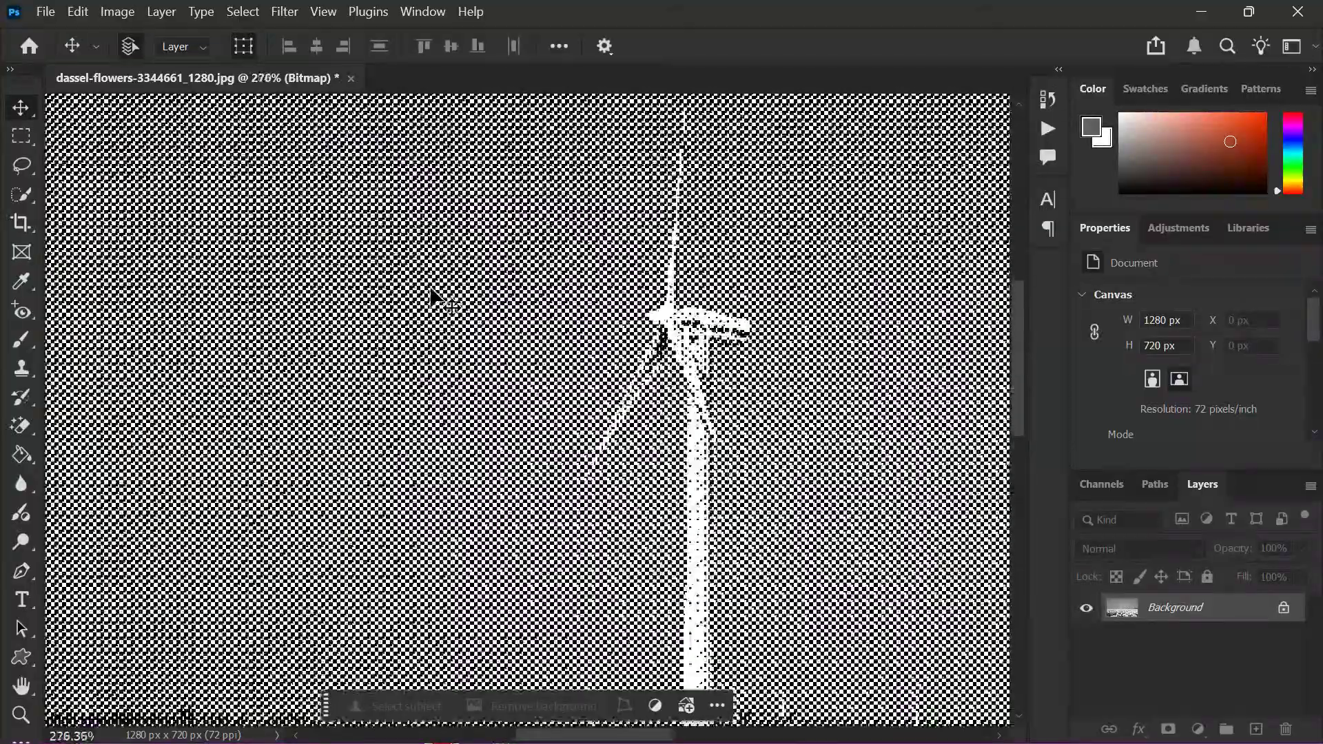
{"action": "scroll", "coordinate": [437, 302], "scroll_direction": "down", "scroll_amount": 6}
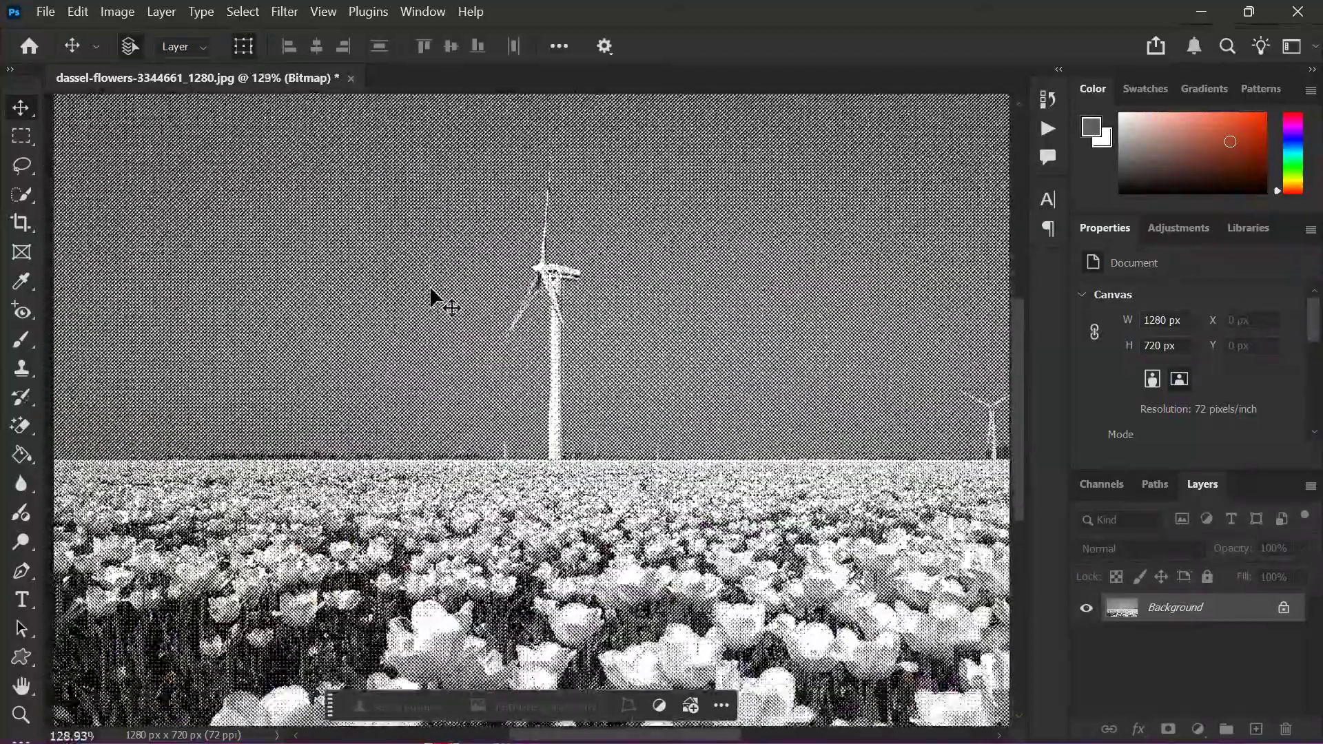
{"action": "scroll", "coordinate": [431, 297], "scroll_direction": "right", "scroll_amount": 2}
{"action": "scroll", "coordinate": [431, 298], "scroll_direction": "down", "scroll_amount": 2}
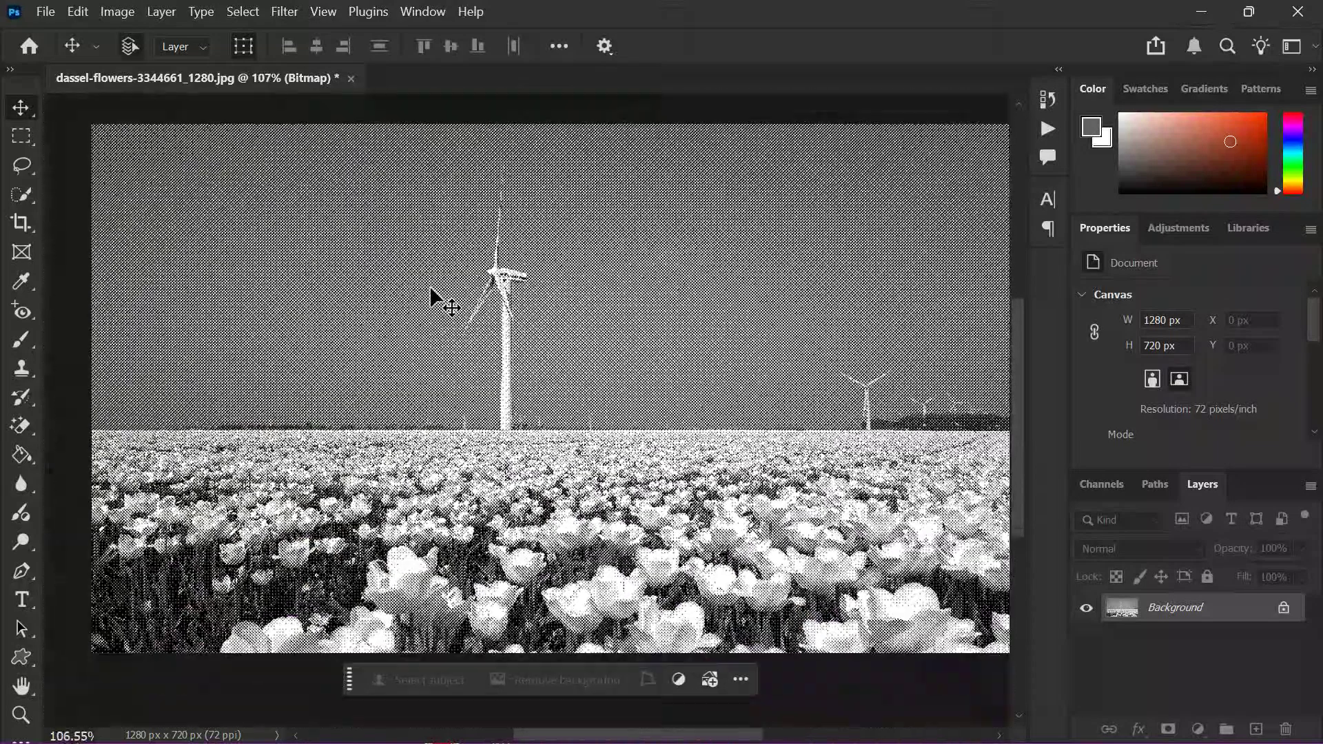
{"action": "scroll", "coordinate": [430, 290], "scroll_direction": "right", "scroll_amount": 2}
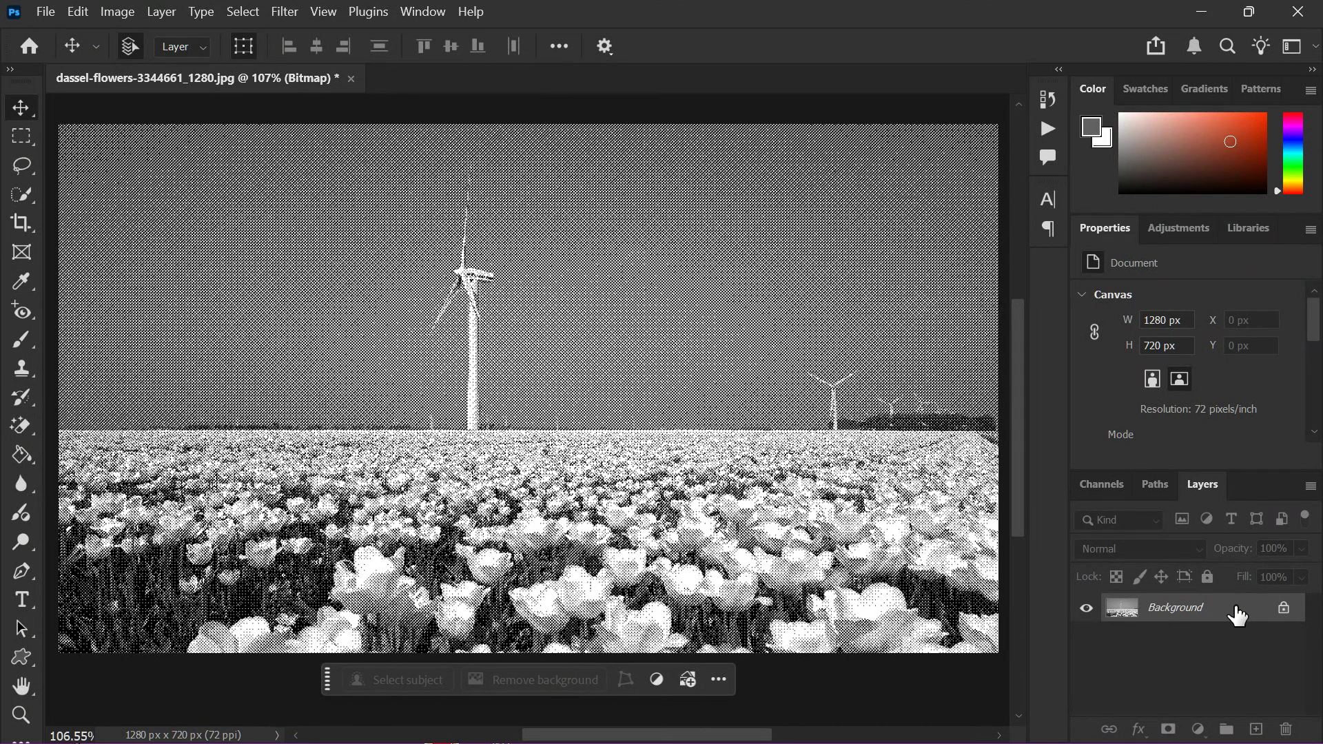
{"action": "scroll", "coordinate": [590, 475], "scroll_direction": "down", "scroll_amount": 1}
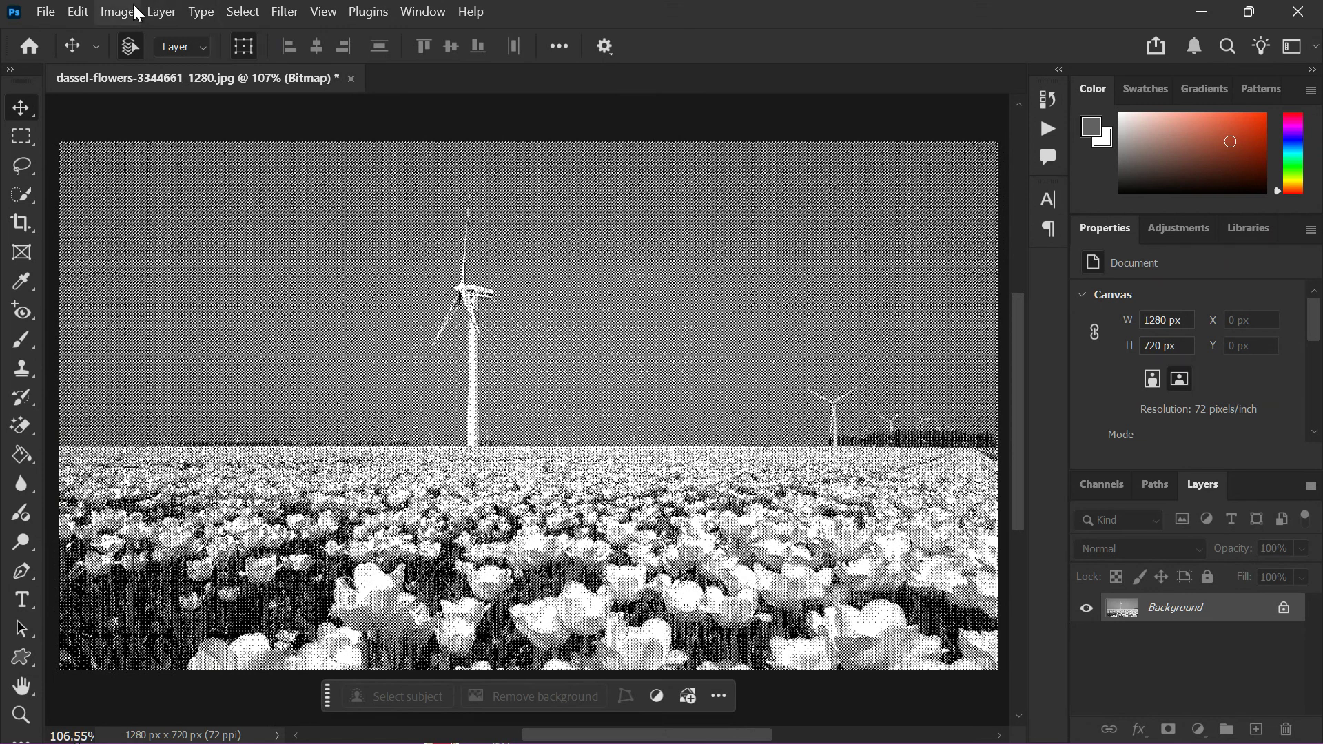
Convert the bitmap image to Grayscale with a size ratio of 1 and on to RGB Color mode.
{"action": "left_click", "coordinate": [138, 13]}
{"action": "mouse_move", "coordinate": [289, 35]}
{"action": "left_click", "coordinate": [361, 50]}
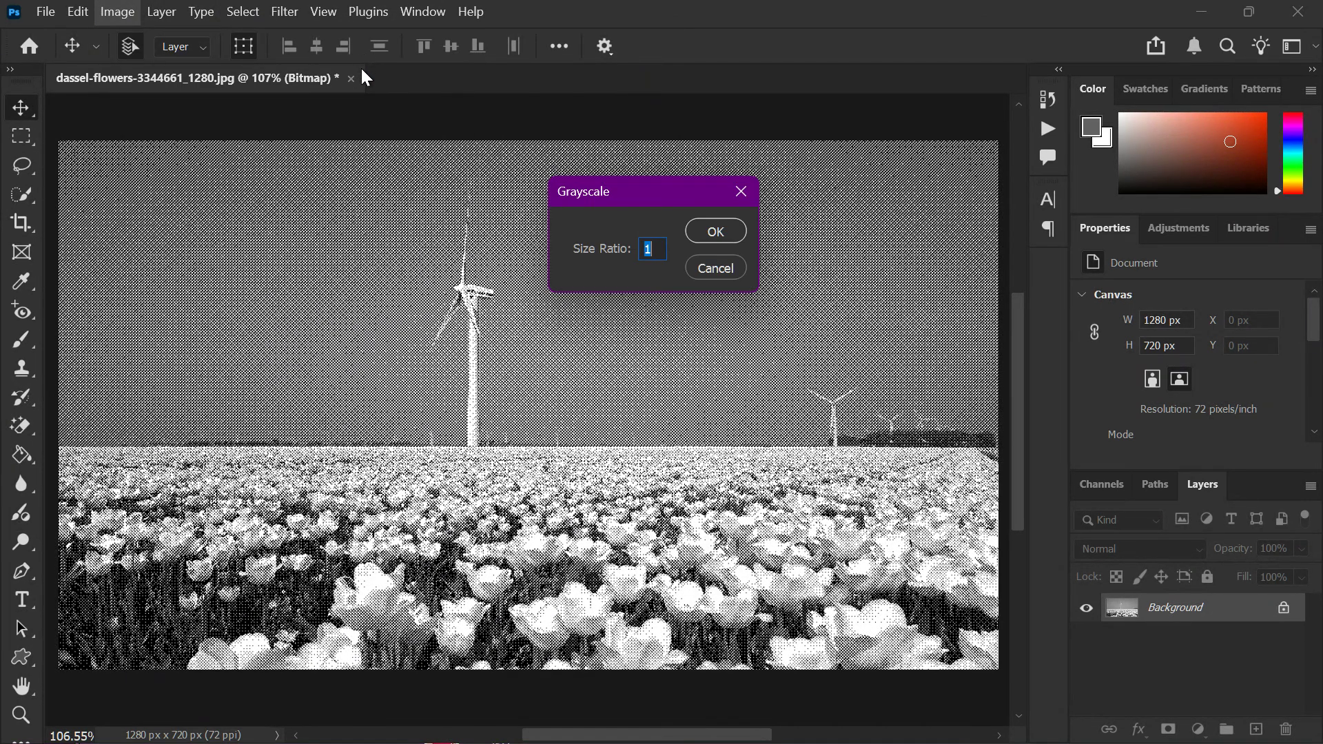
{"action": "left_click", "coordinate": [708, 230]}
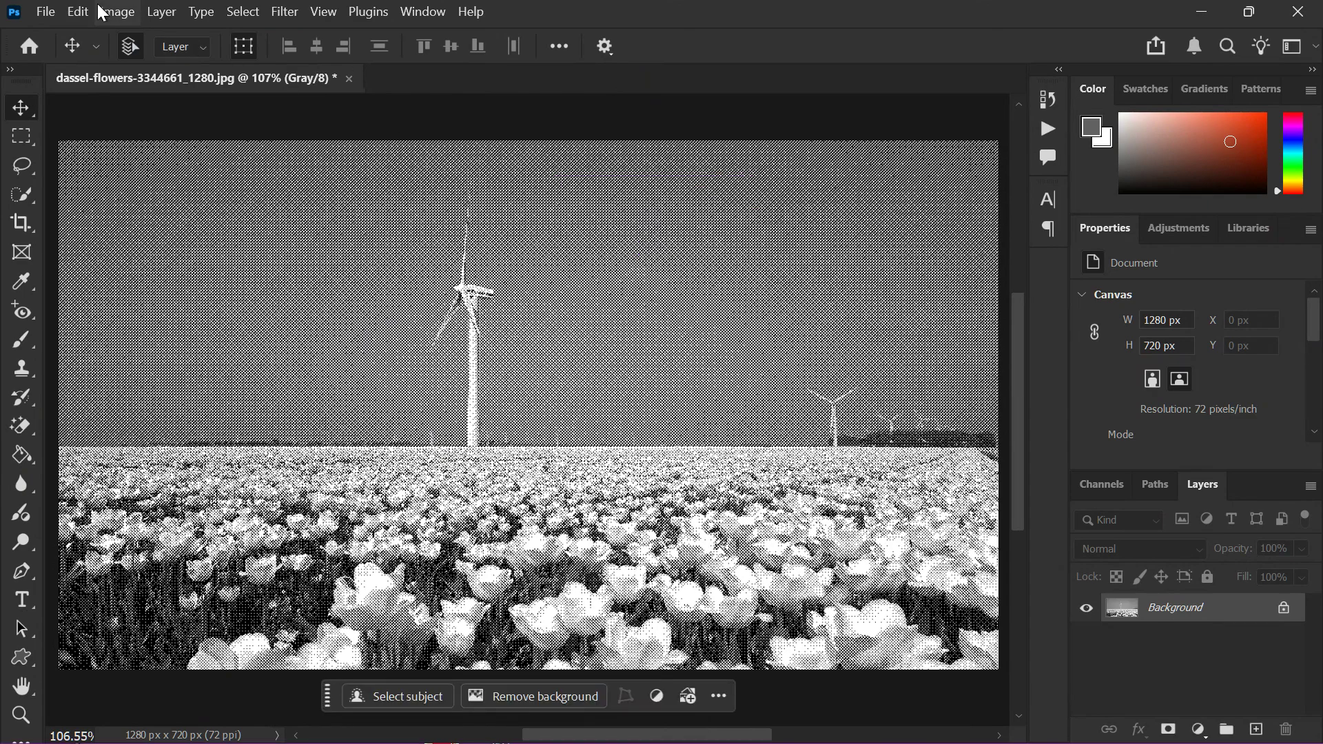
{"action": "left_click", "coordinate": [114, 11]}
{"action": "mouse_move", "coordinate": [271, 42]}
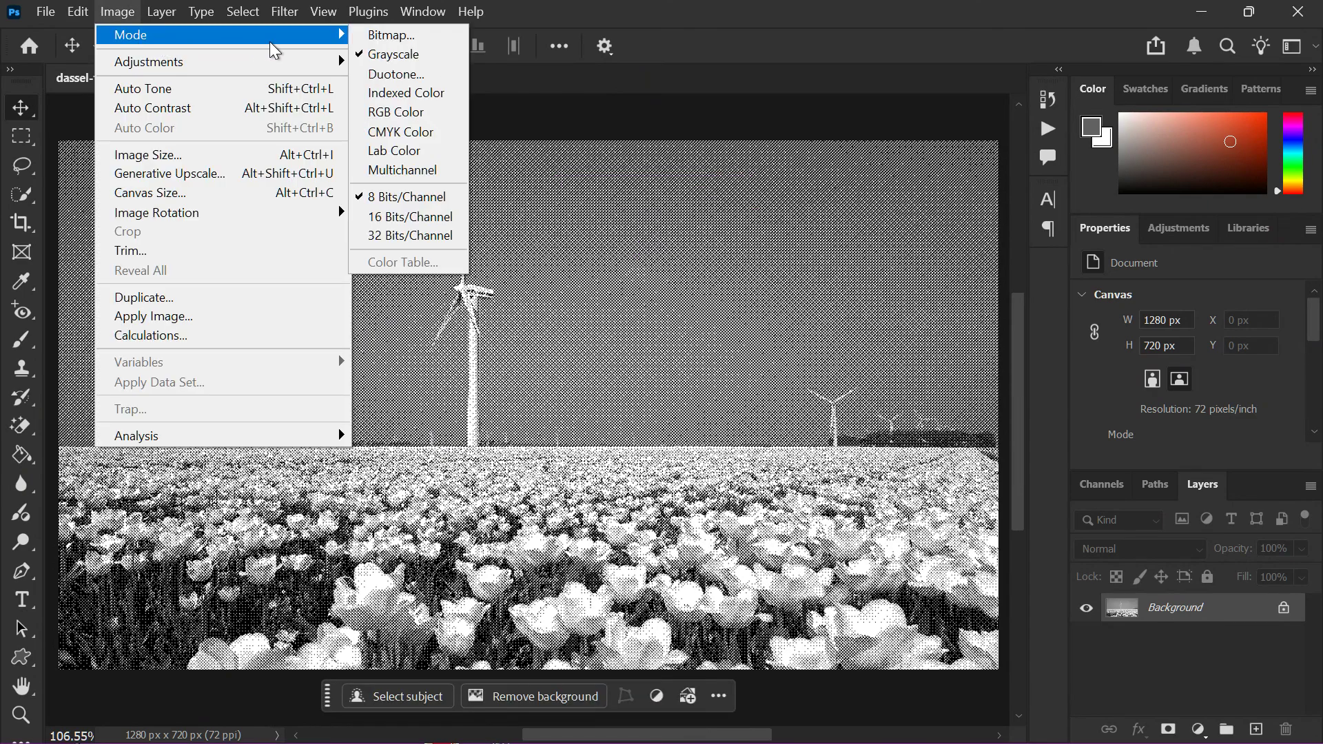
{"action": "left_click", "coordinate": [402, 112]}
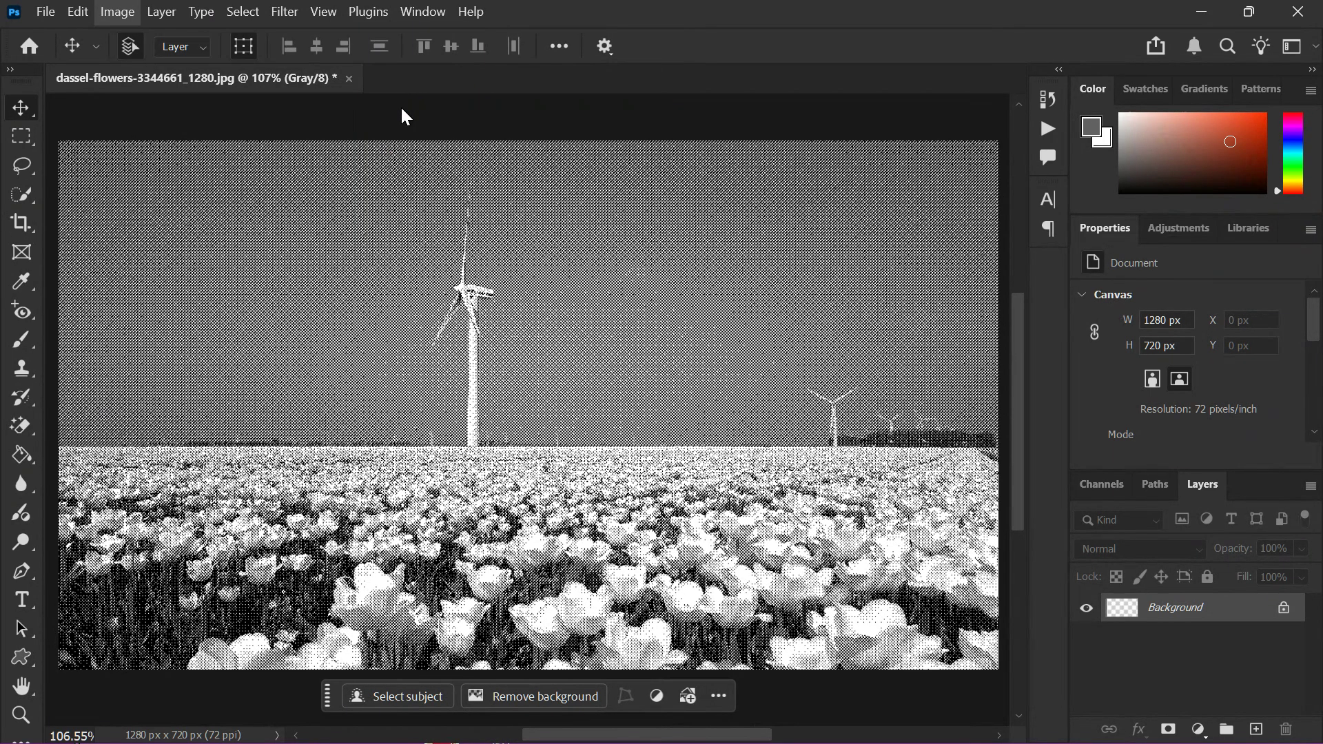
Add a Solid Color fill layer in bright orange-red (#ff3400) above the halftone image.
{"action": "left_click", "coordinate": [1207, 732]}
{"action": "left_click", "coordinate": [1203, 679]}
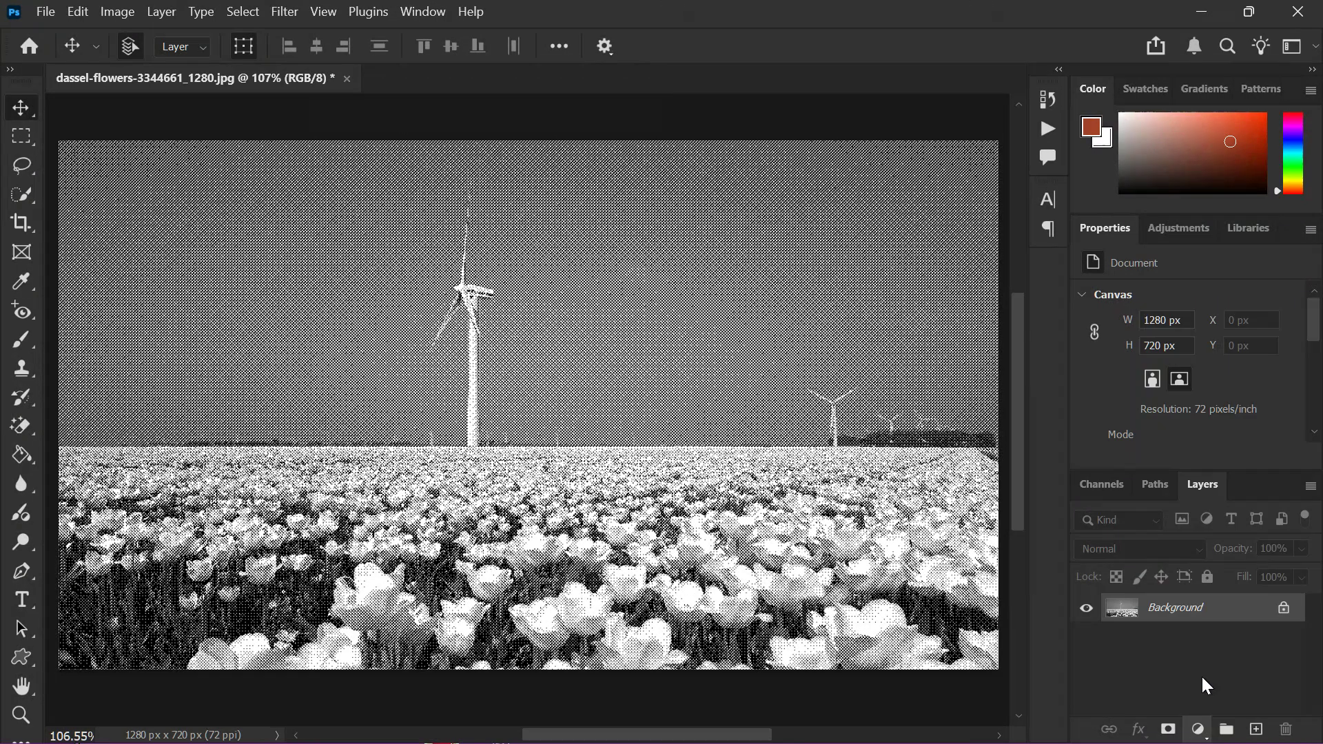
{"action": "left_click_drag", "start_coordinate": [947, 177], "coordinate": [1003, 147]}
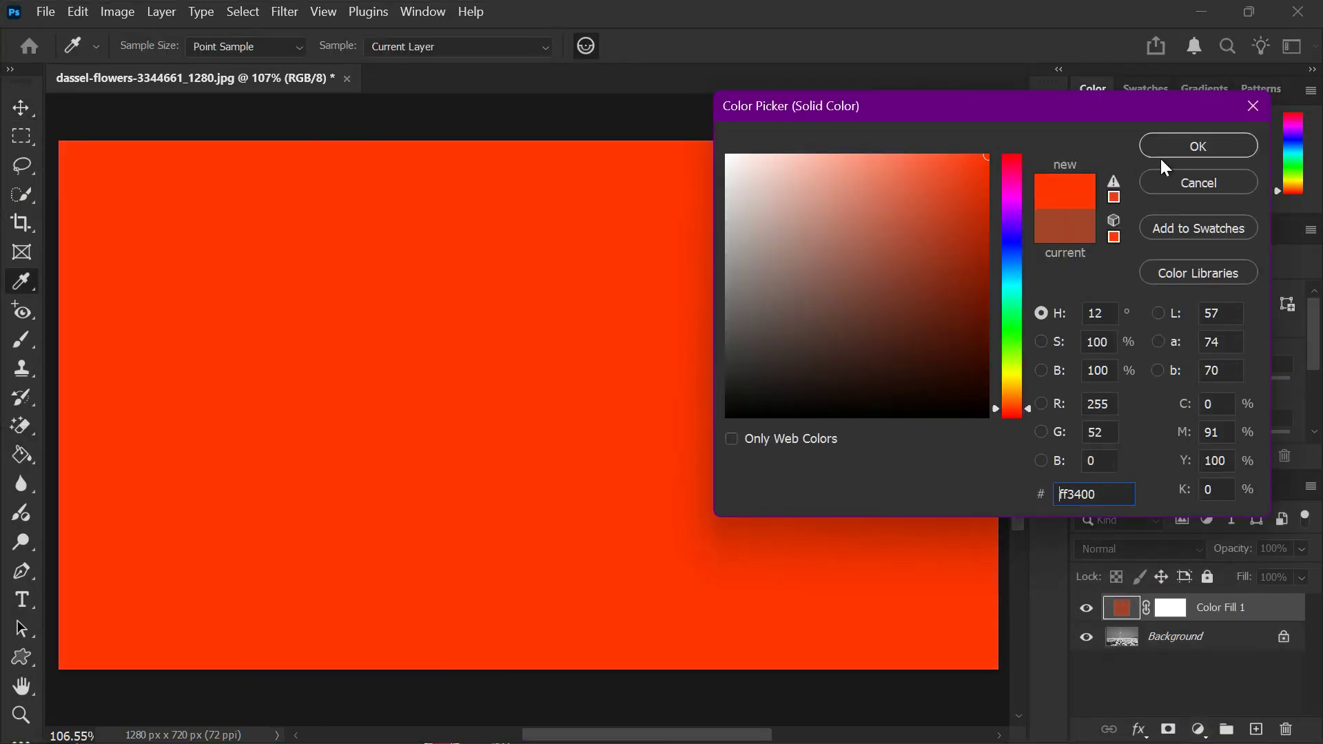
{"action": "left_click", "coordinate": [1164, 149]}
Set the color fill layer's blend mode to Darker Color and its opacity to 77%, and deselect the layer.
{"action": "left_click", "coordinate": [1145, 548]}
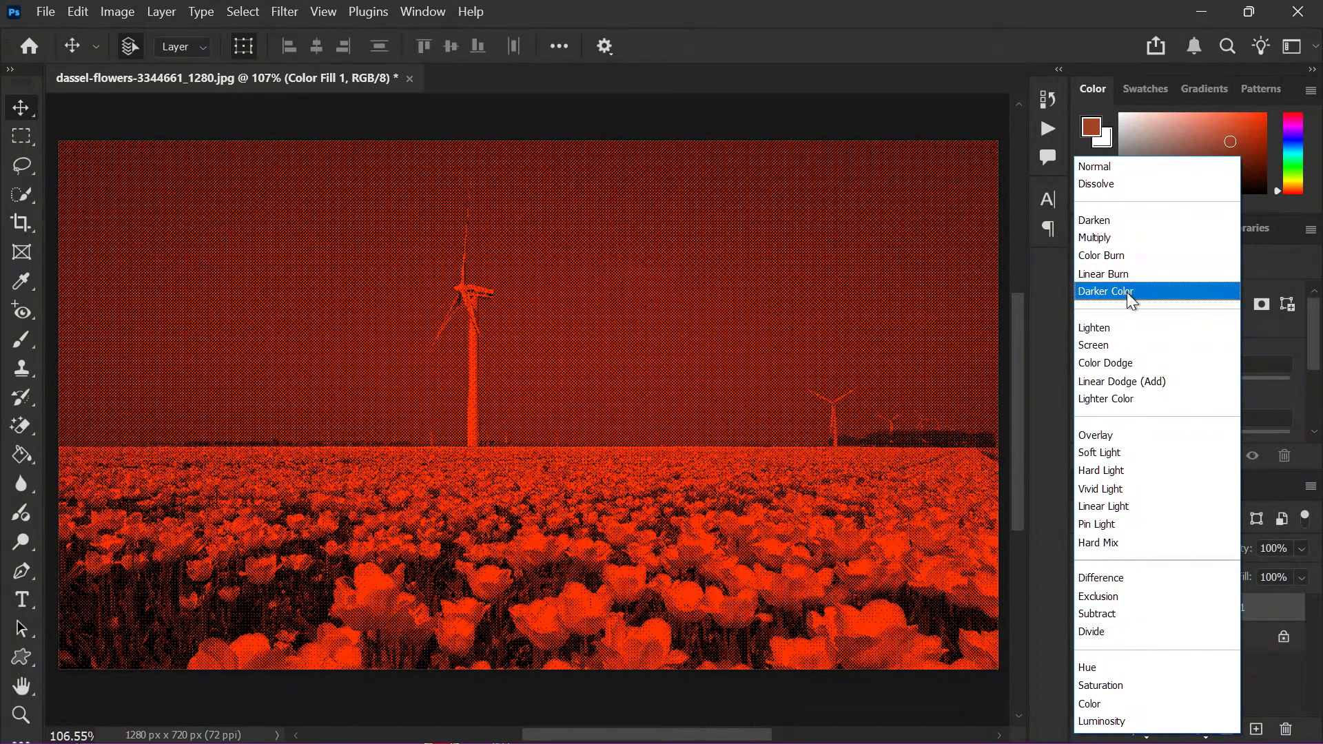
{"action": "left_click", "coordinate": [1129, 291]}
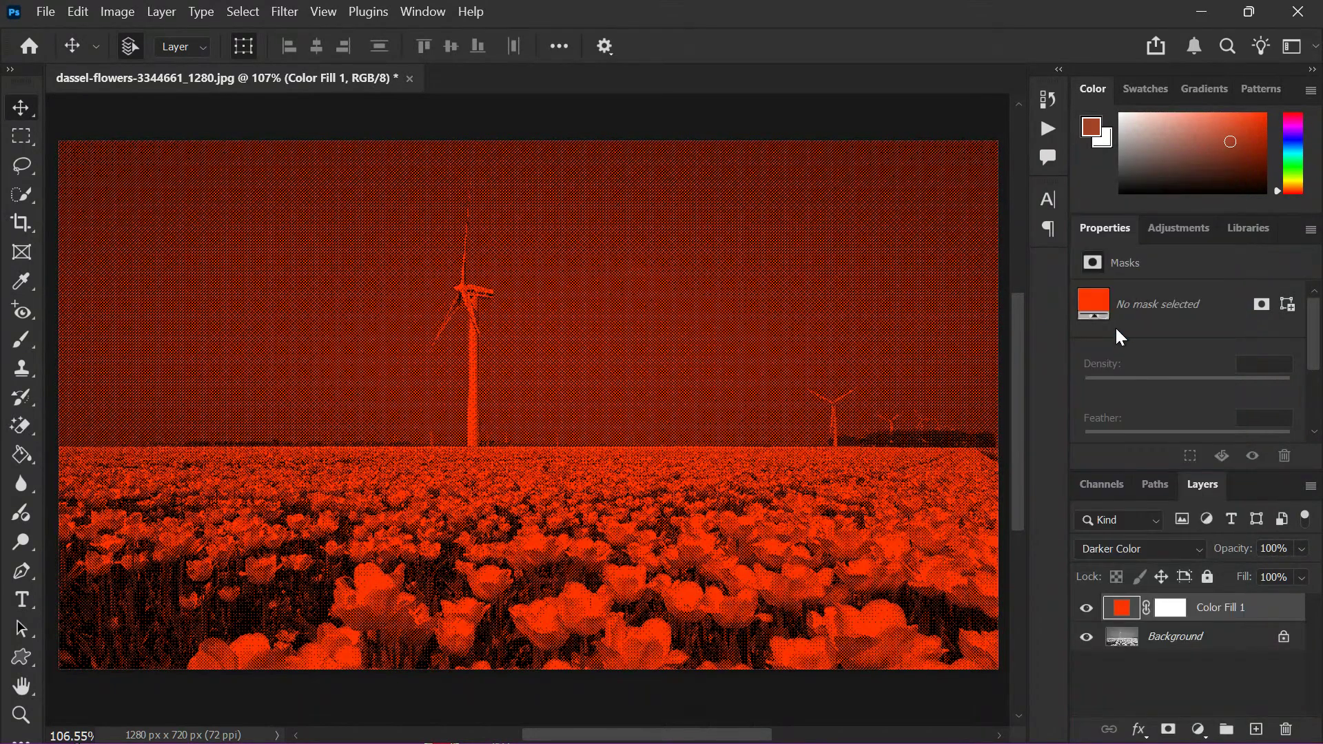
{"action": "left_click", "coordinate": [1302, 549]}
{"action": "left_click", "coordinate": [1267, 571]}
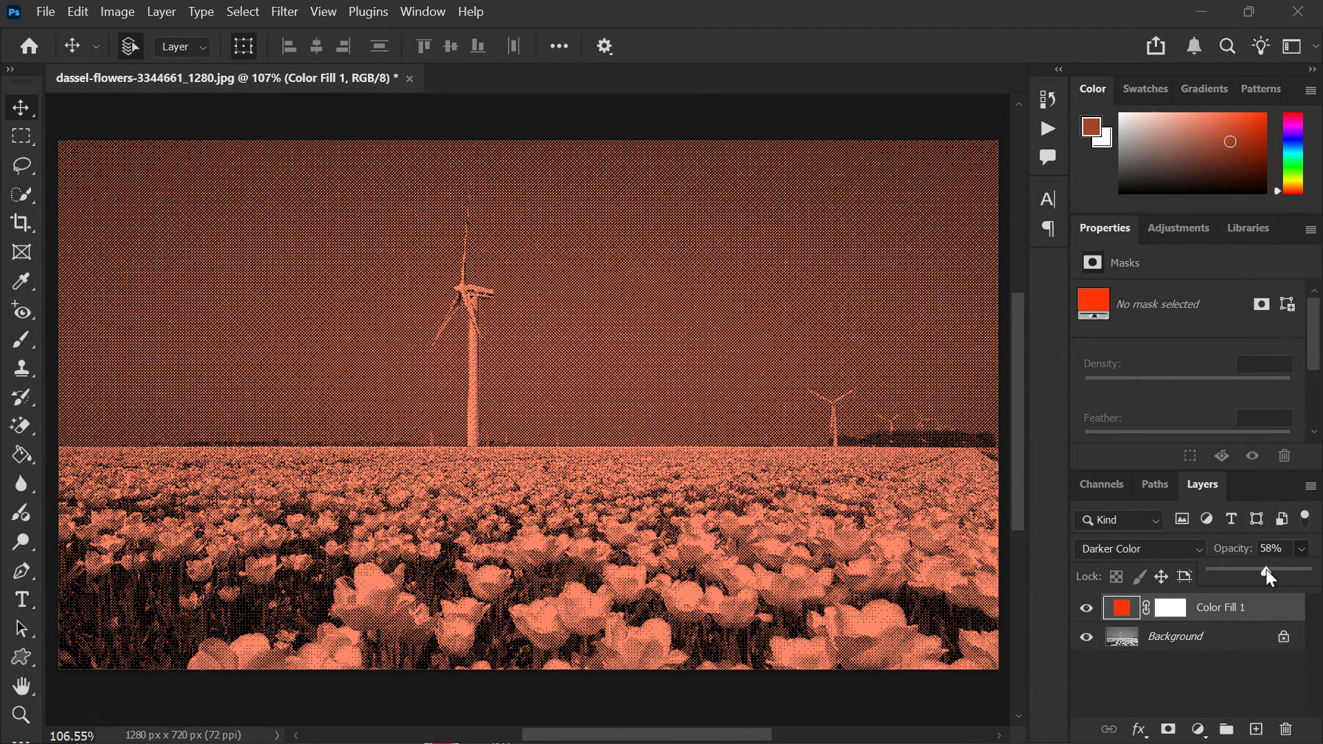
{"action": "left_click_drag", "start_coordinate": [1265, 578], "coordinate": [1285, 568]}
{"action": "left_click", "coordinate": [1204, 663]}
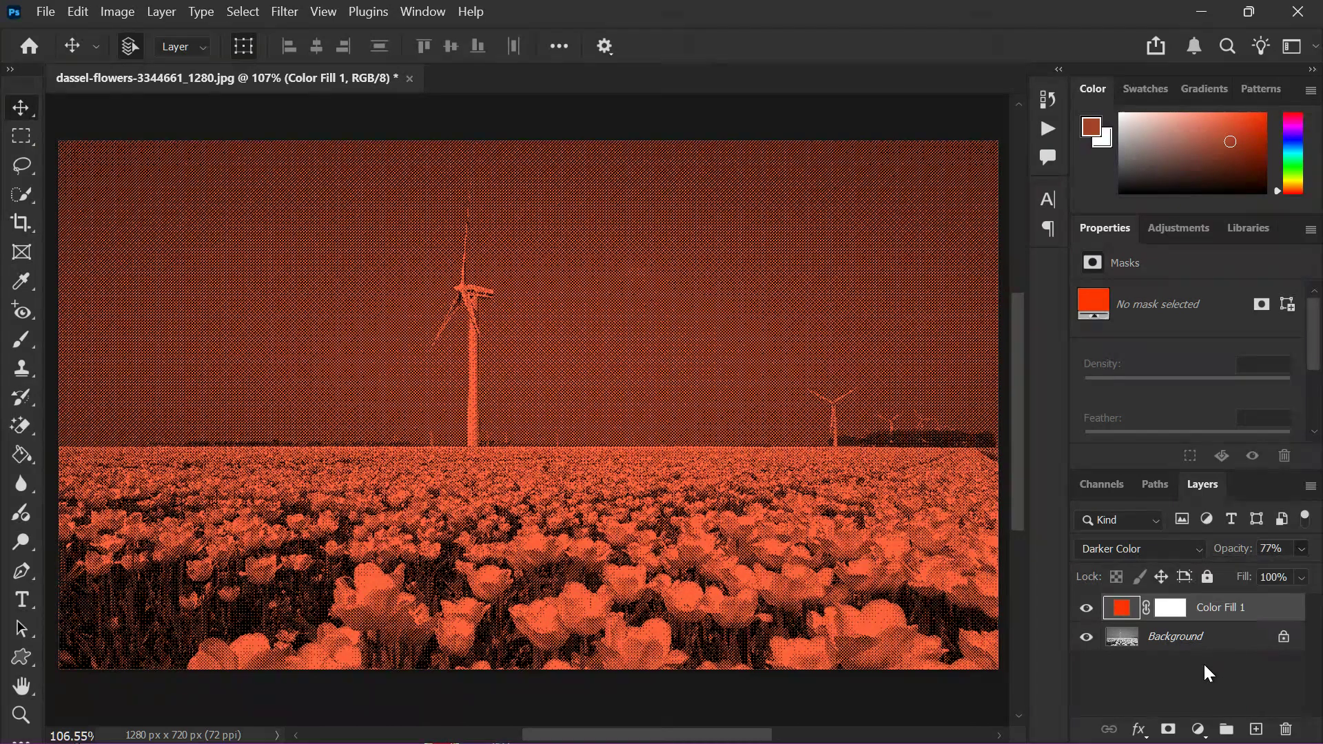
{"action": "mouse_move", "coordinate": [910, 741]}
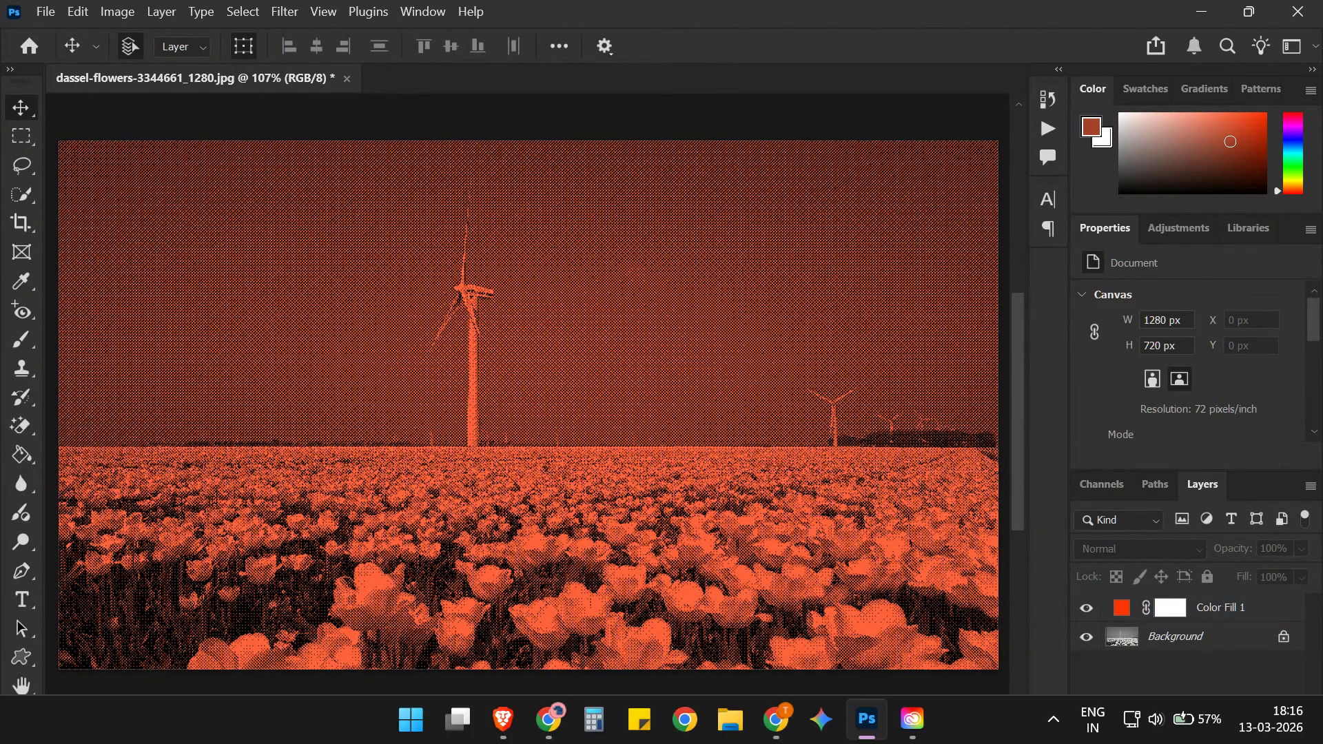